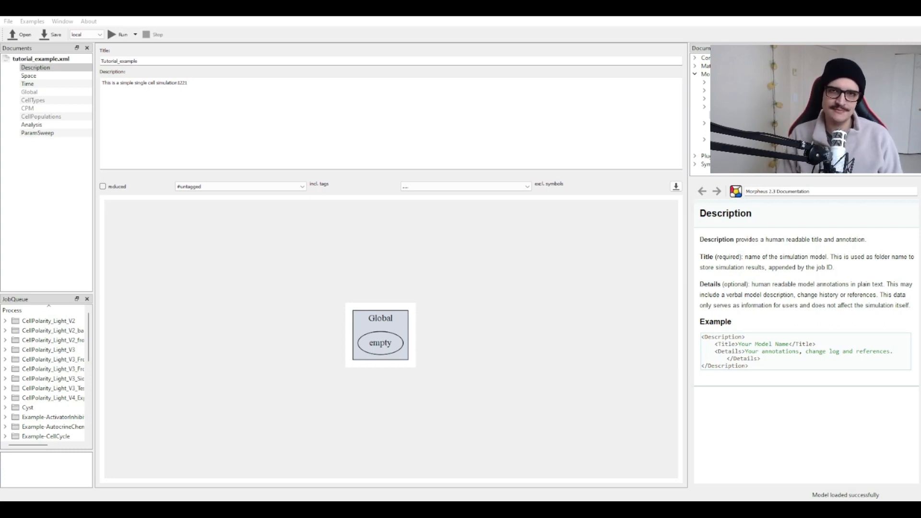
- Remove the stray trailing digits from the model description so it reads "This is a simple single cell simulation"
key(BackSpace)
key(BackSpace)
key(BackSpace)
key(BackSpace)
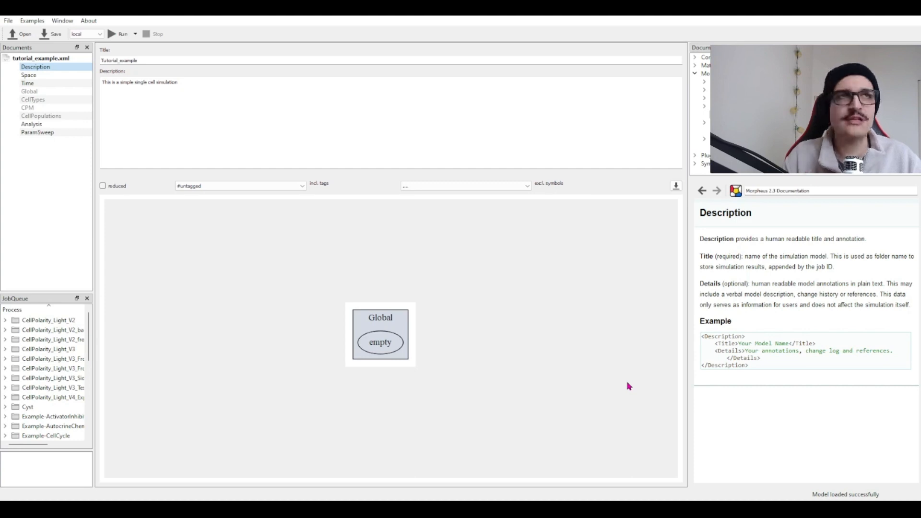
- Enable the Global section and add a Field to it with the symbol chemical
click(53, 95)
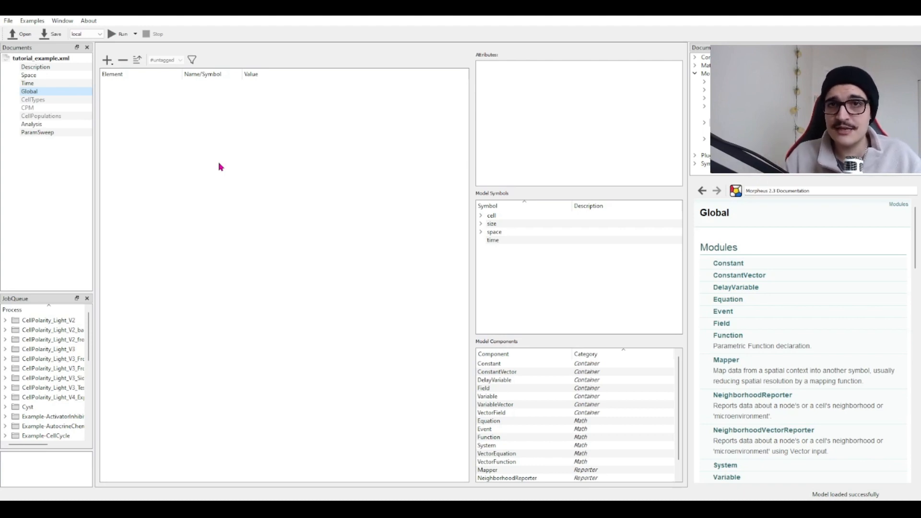
double_click(589, 392)
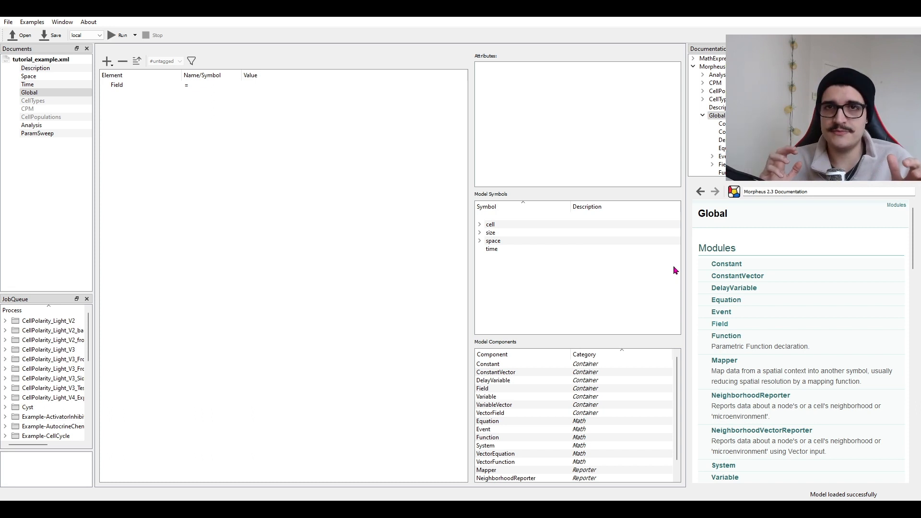
click(229, 83)
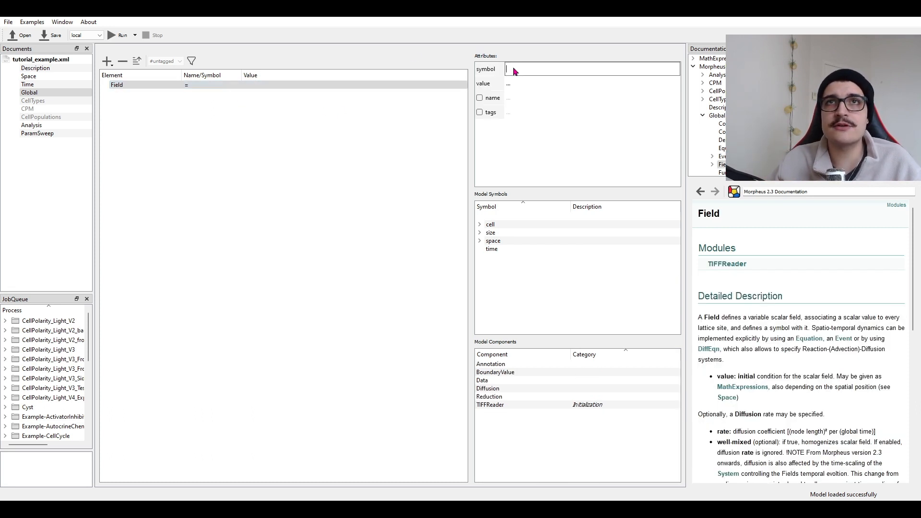
text(chemical)
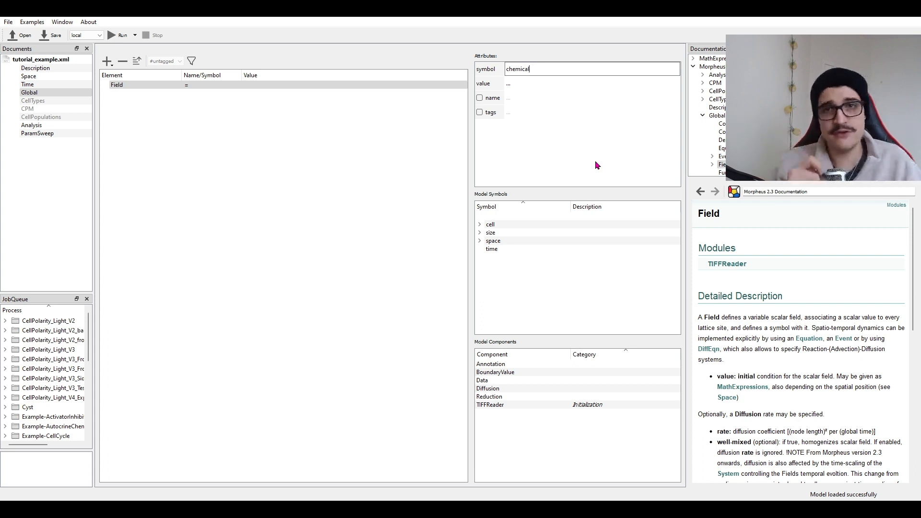
- Set the chemical field's initial value to exp(-(x^2+y^2))
click(525, 83)
text(exp)
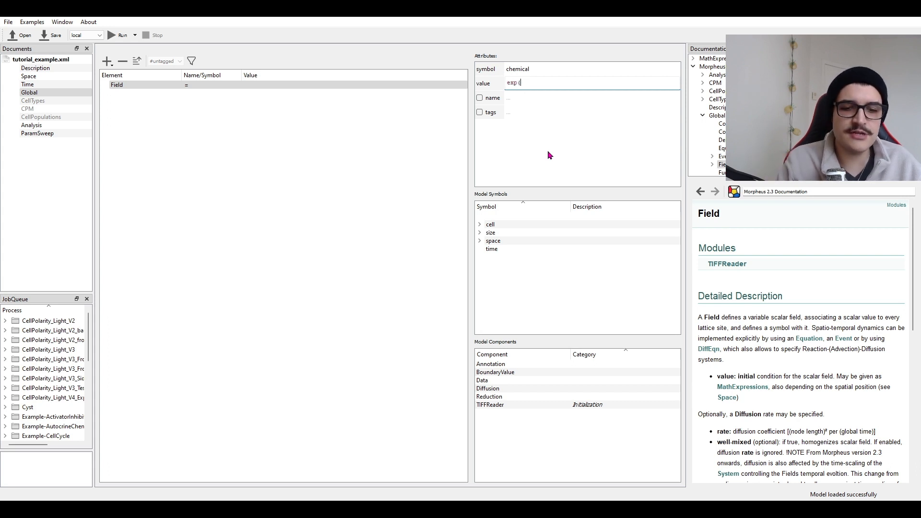
text((-(x^2+y)
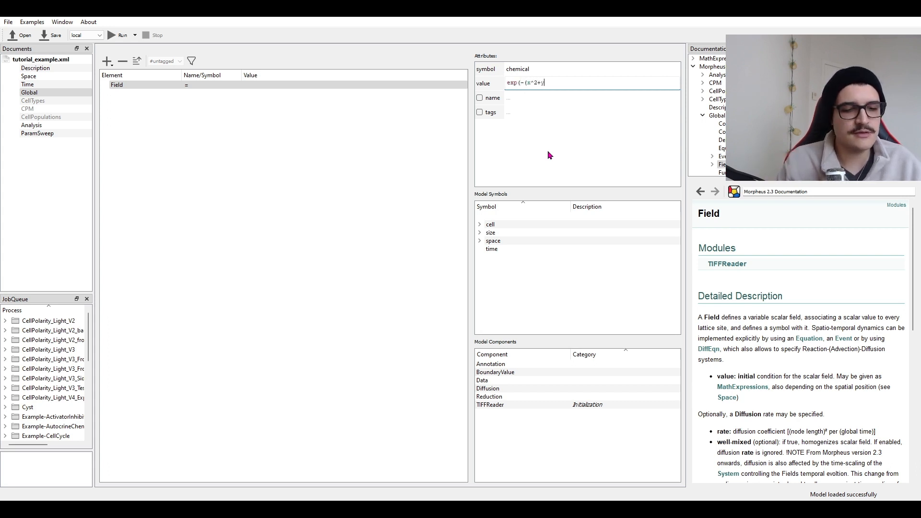
text(^2)
text()))
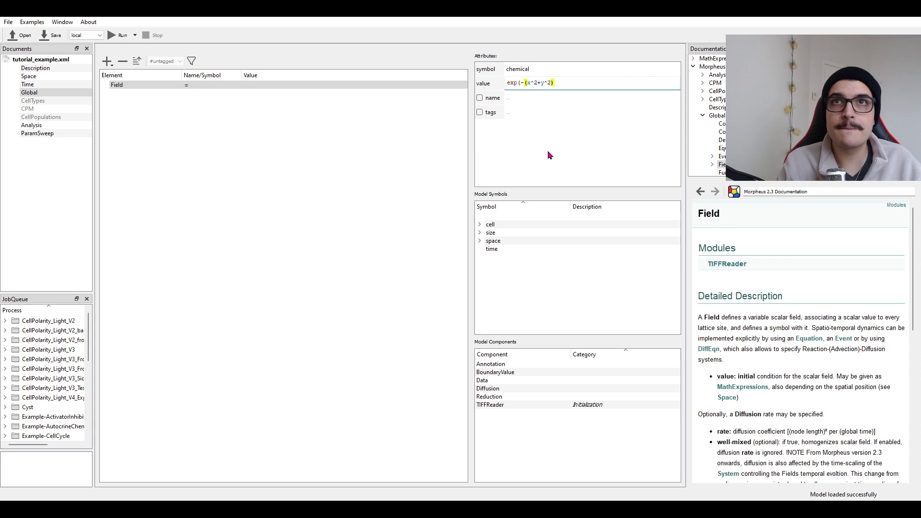
click(532, 117)
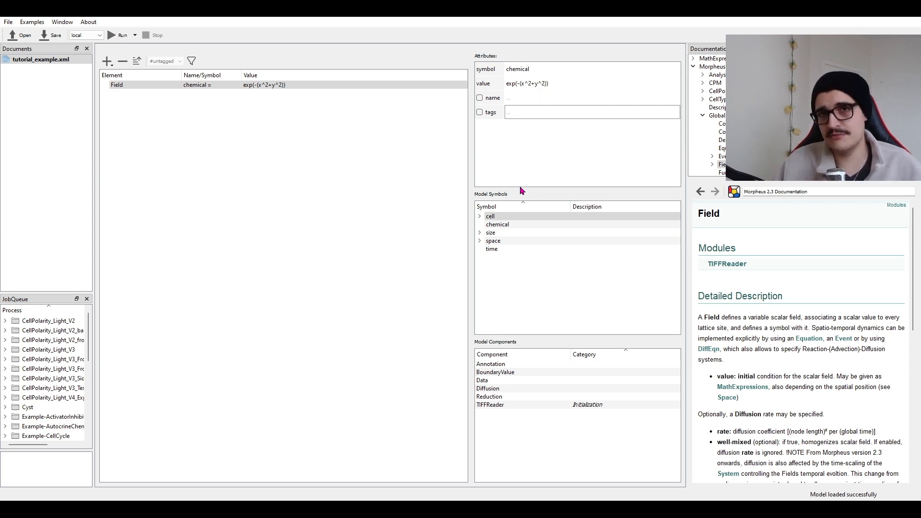
- Use the space symbols for the coordinates in the chemical field's value, giving exp(-(space.x^2+space.y^2))
click(480, 242)
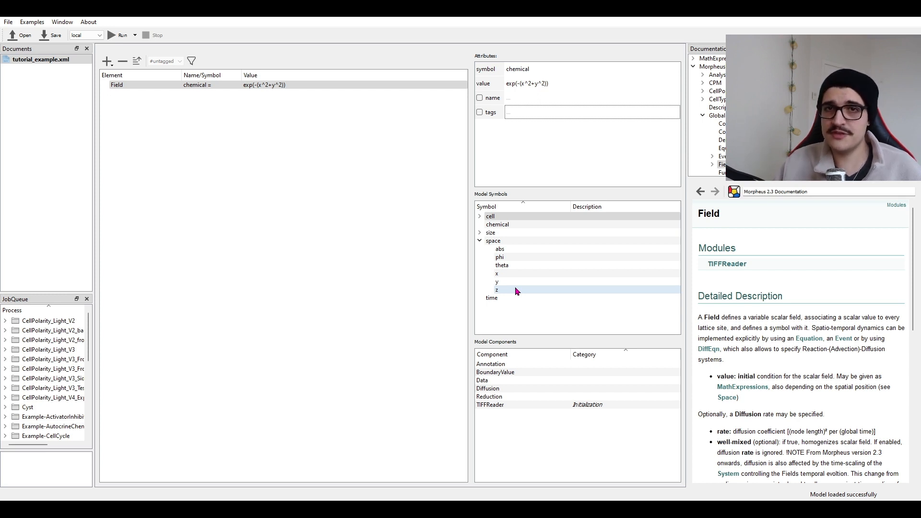
click(525, 83)
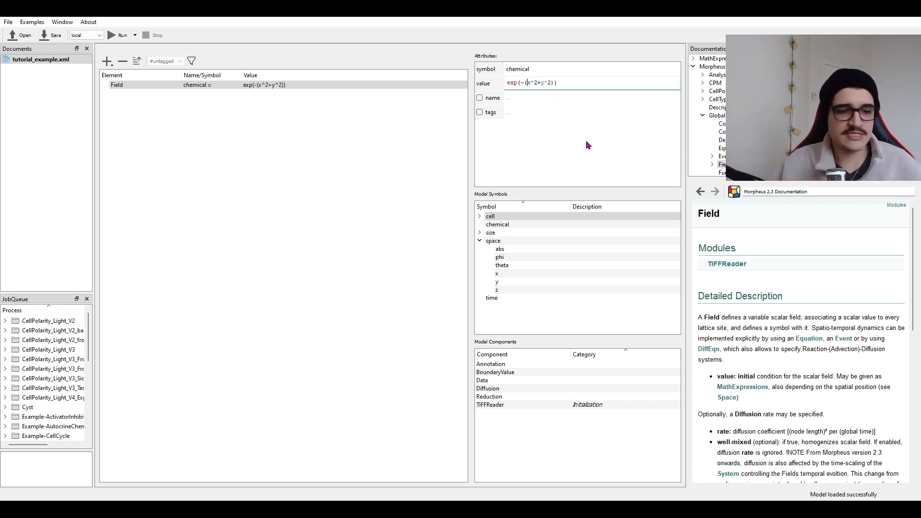
text(spa)
text(ce)
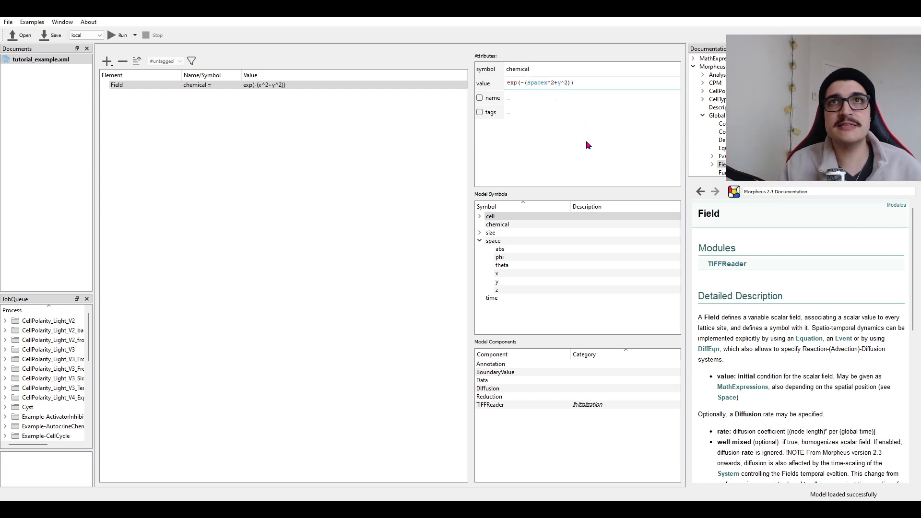
text(.)
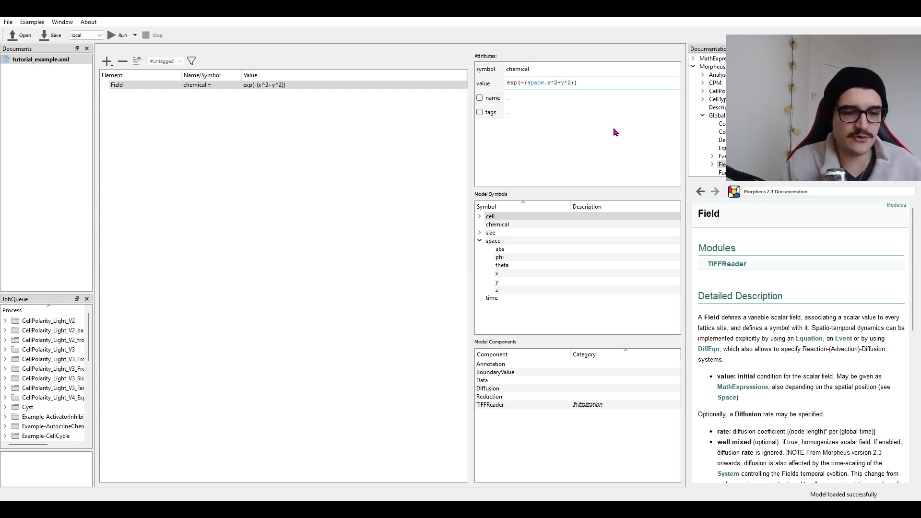
text(space.)
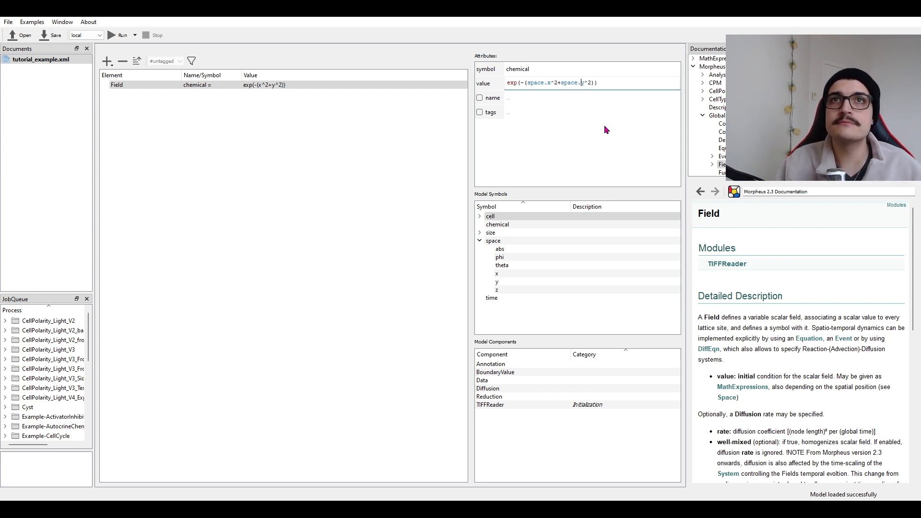
click(590, 118)
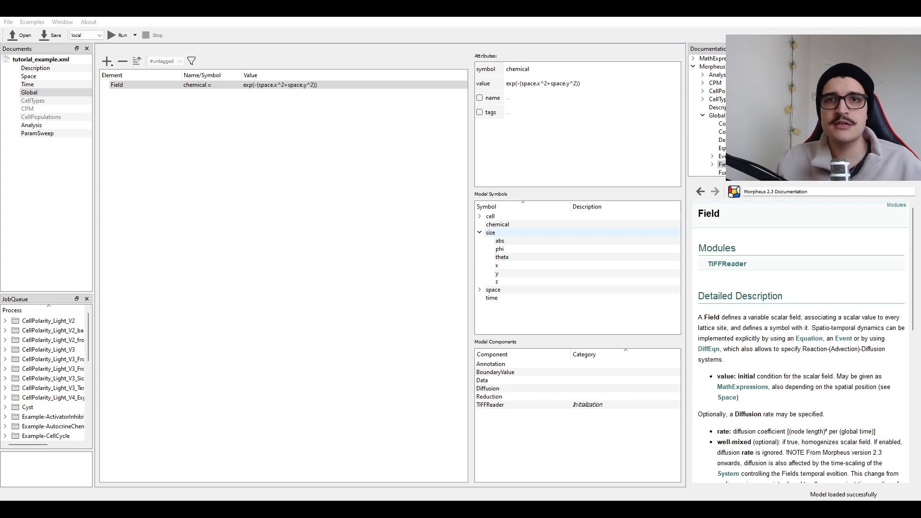
- Rewrite the x term of the chemical field's expression as (space.x-size.x)^2
click(527, 84)
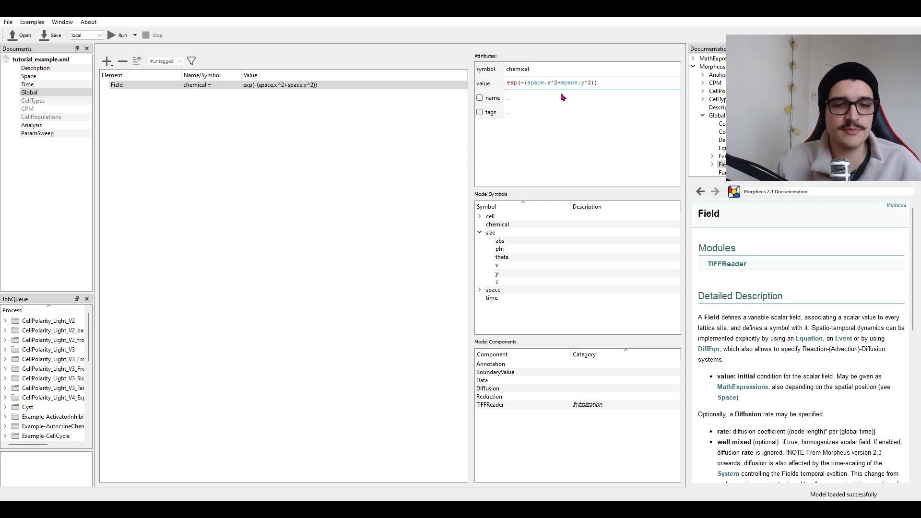
text(()
key(Right)
key(Right)
key(Right)
key(Right)
key(Right)
key(Right)
key(Right)
text())
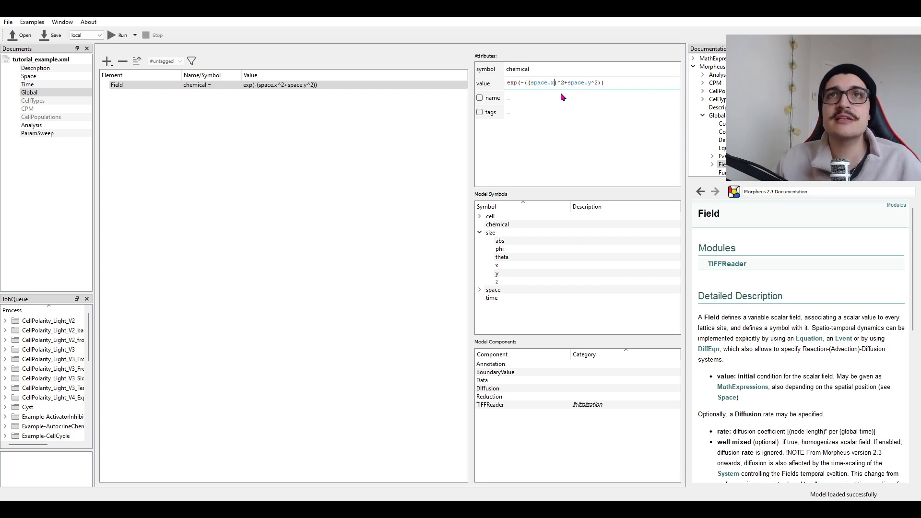
text(-size.x)
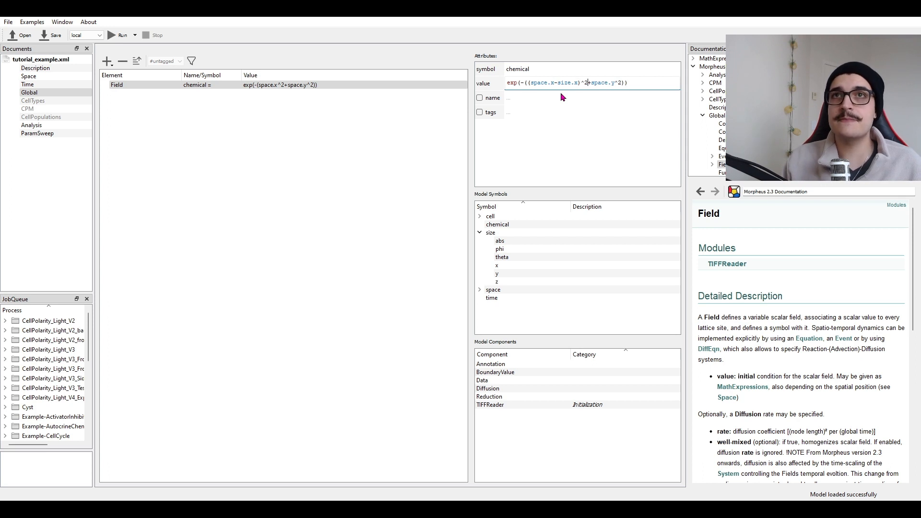
- Open a parenthesis before space.y in the field expression and divide size.x by 2 in the x term
key(Right)
key(Right)
key(Right)
key(Right)
text(()
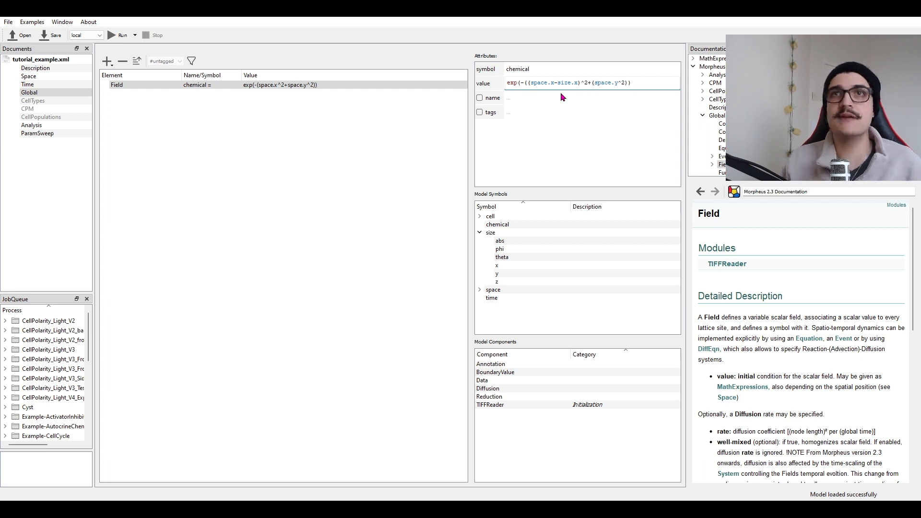
key(Left)
key(Left)
key(Left)
key(Left)
key(Left)
text(/2)
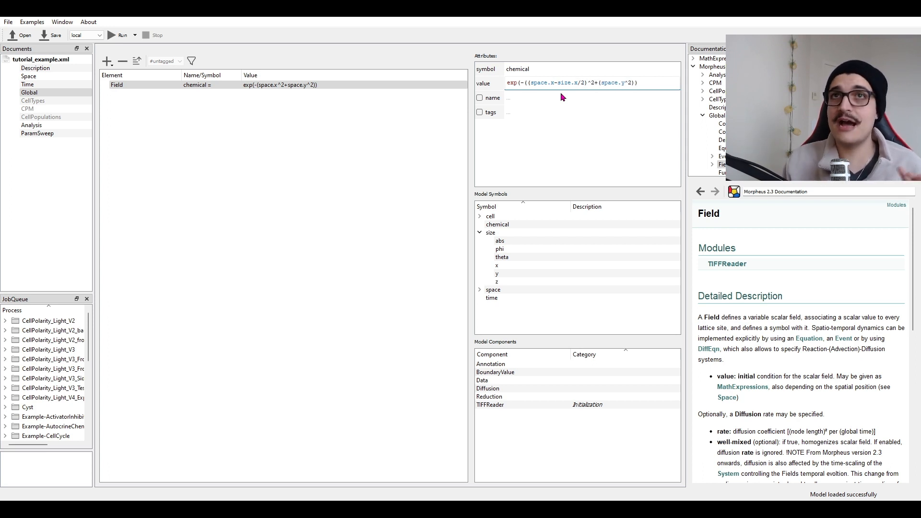
- Complete the y term as (space.y-size.y/2)^2 and apply the chemical field's centred expression
key(Right)
key(Right)
key(Right)
key(Right)
key(Right)
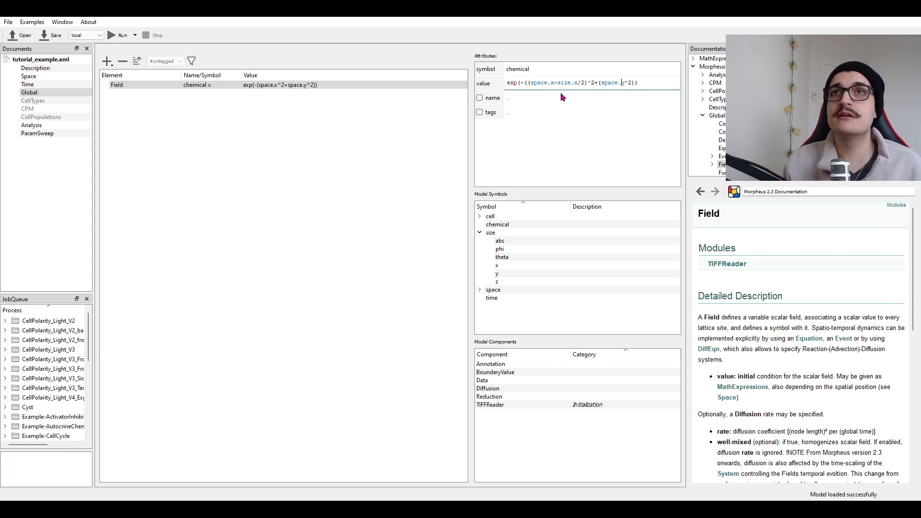
key(Right)
key(Right)
key(Right)
key(Right)
key(Right)
key(Right)
key(Right)
text(-size.y)
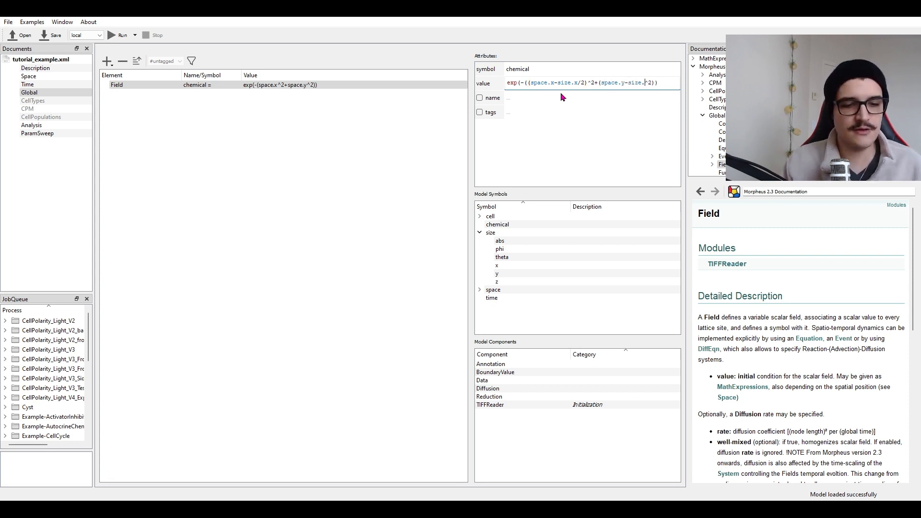
text(/2))
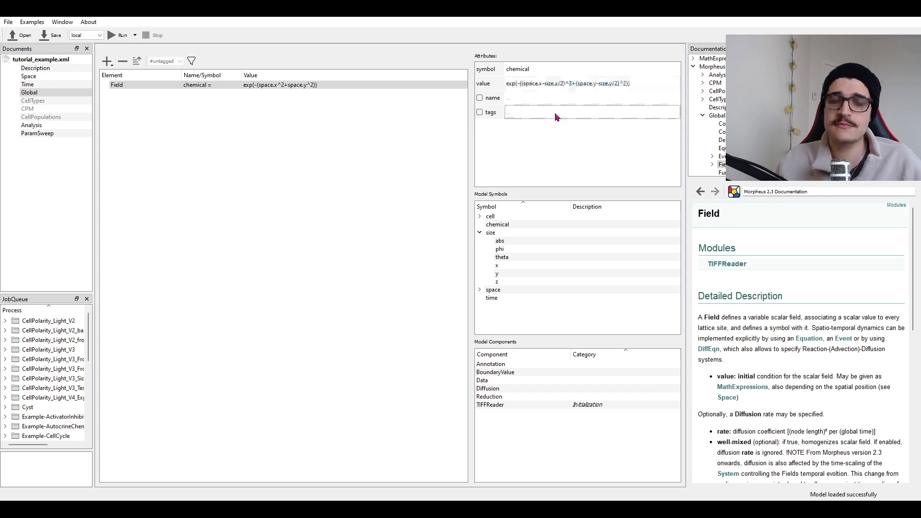
click(370, 372)
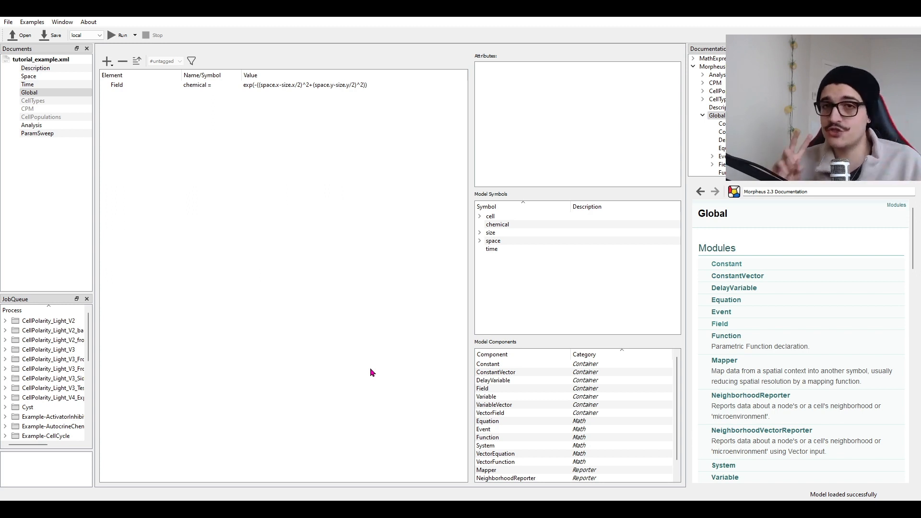
- Add a global Constant with the symbol A and the value 50
double_click(489, 364)
click(556, 67)
text(A)
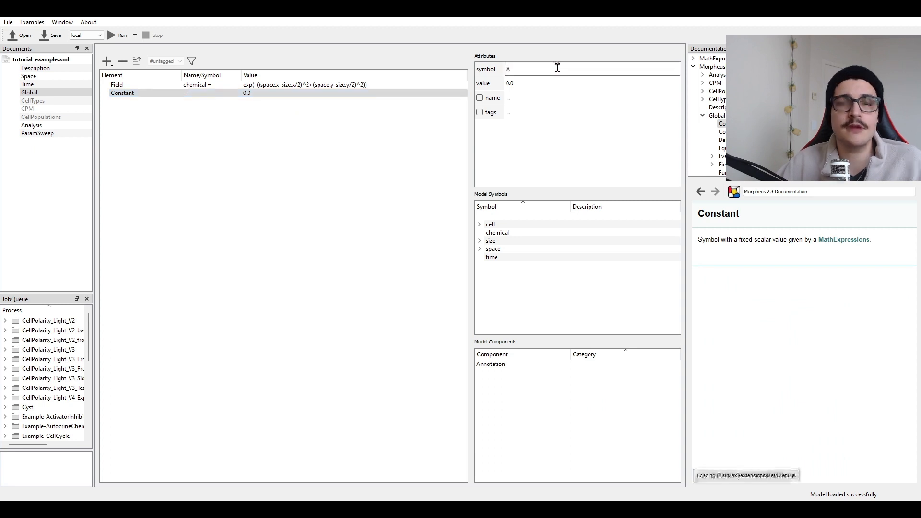
click(532, 80)
double_click(532, 80)
text(50)
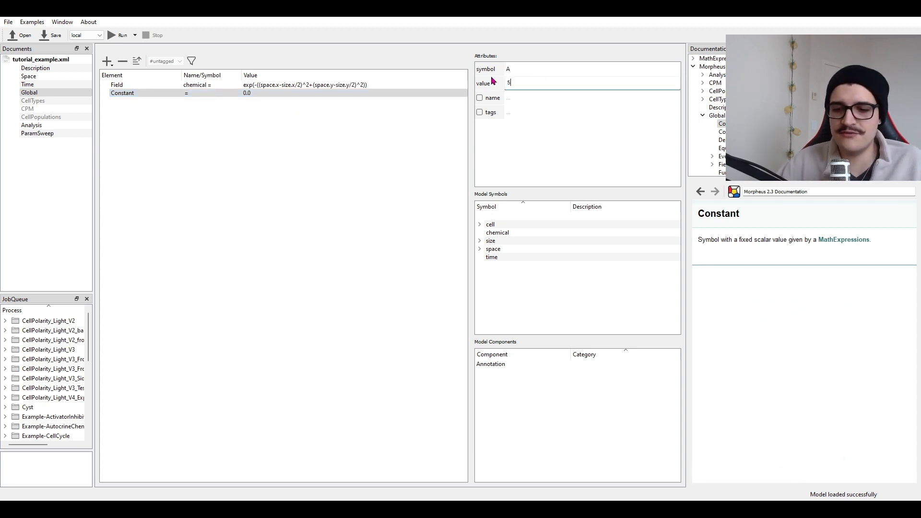
click(278, 207)
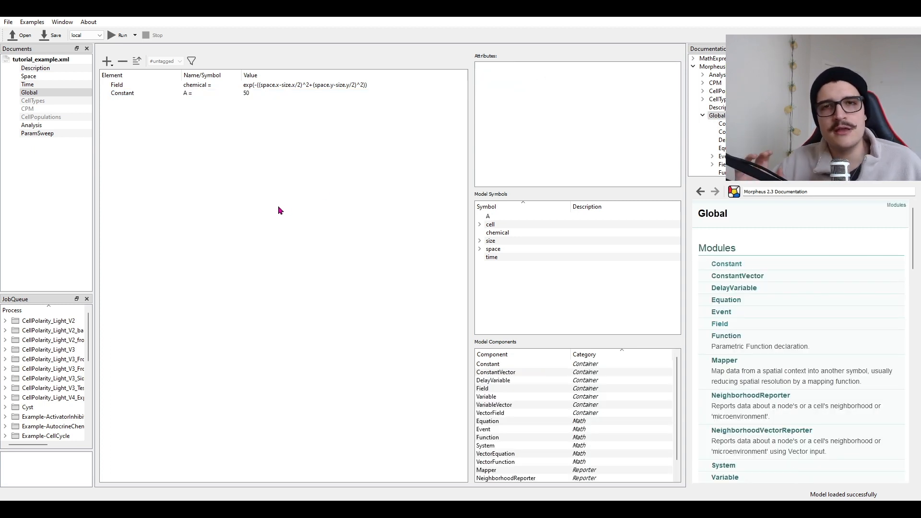
- Multiply the chemical field's exponential expression by the constant A
click(266, 85)
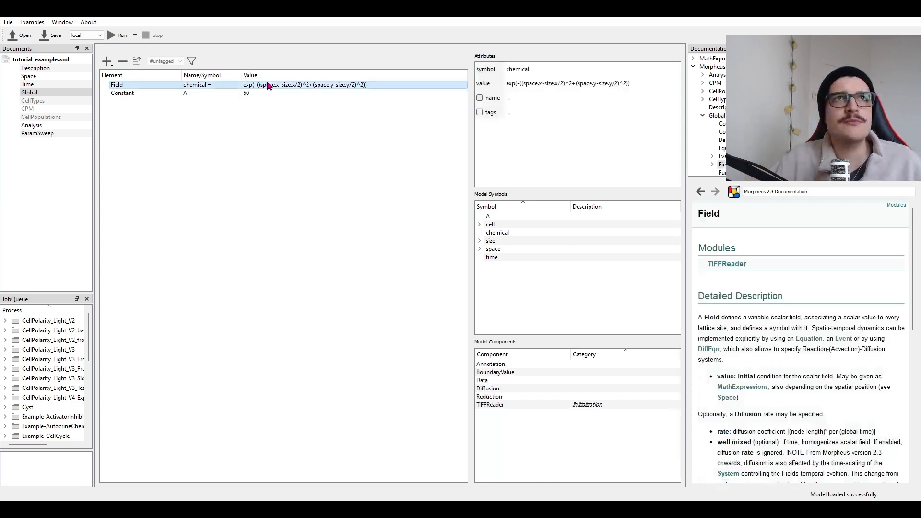
click(527, 84)
text(A*)
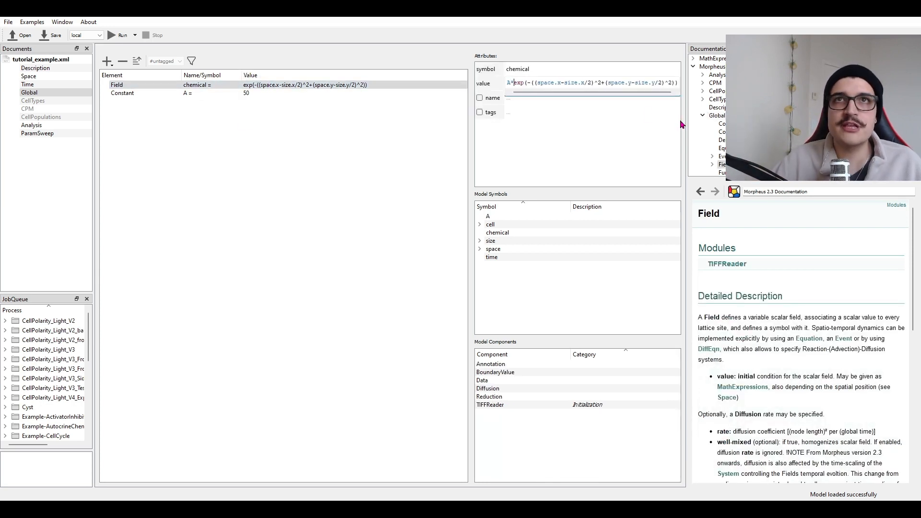
click(402, 166)
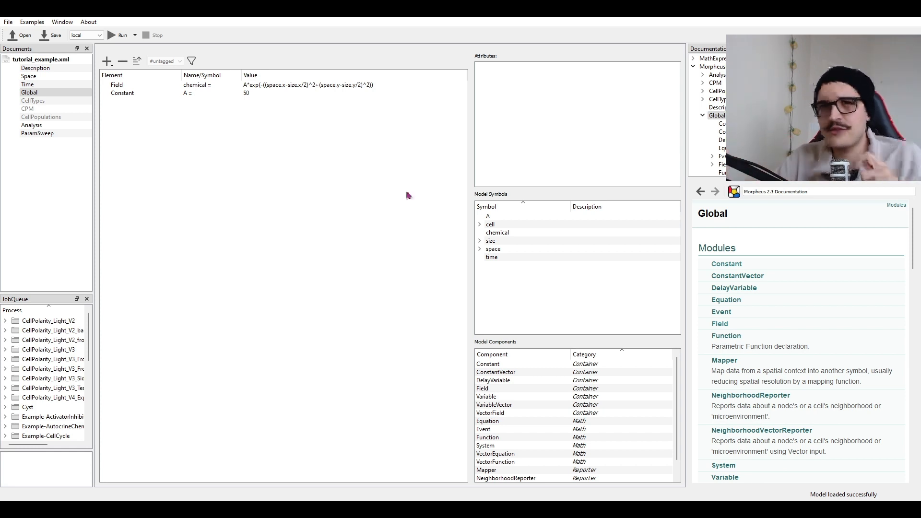
- Add a second global Constant with the symbol B and the value size.x*size.y
double_click(508, 363)
click(534, 72)
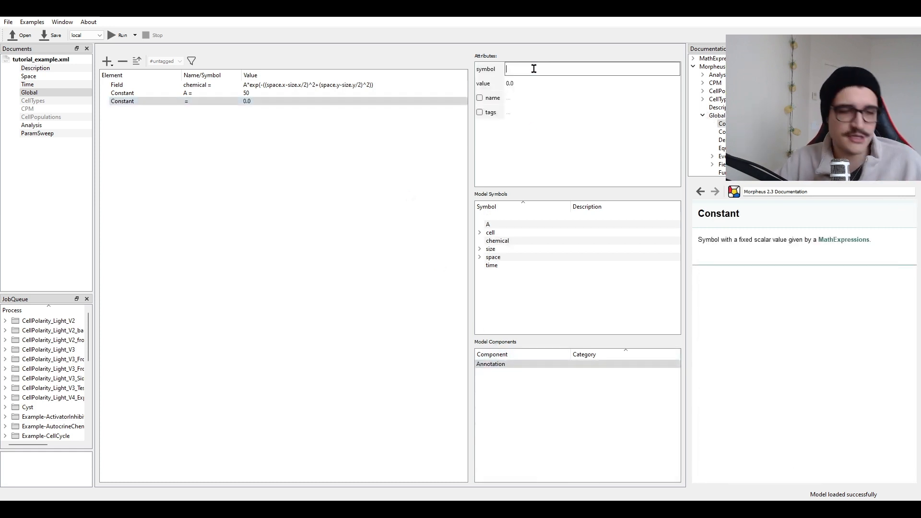
text(B)
click(350, 174)
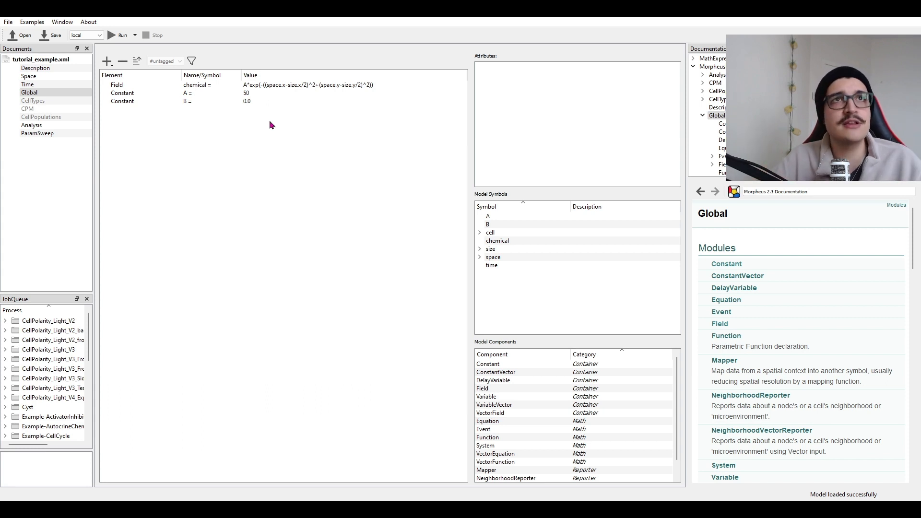
click(257, 100)
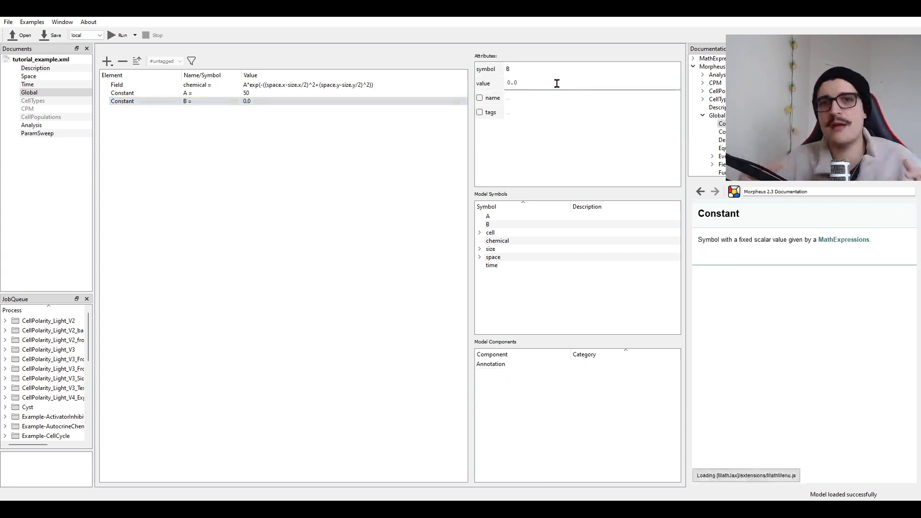
drag(557, 83, 493, 75)
text(size)
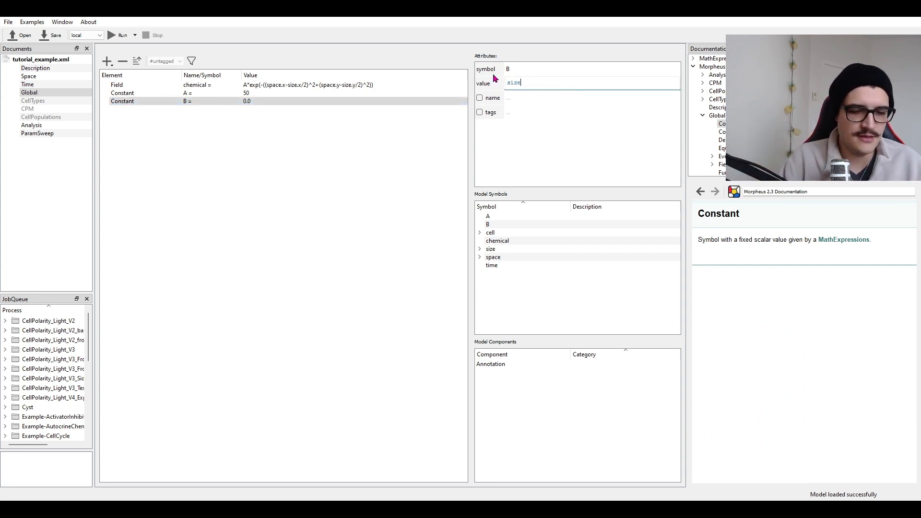
text(.x*size.y)
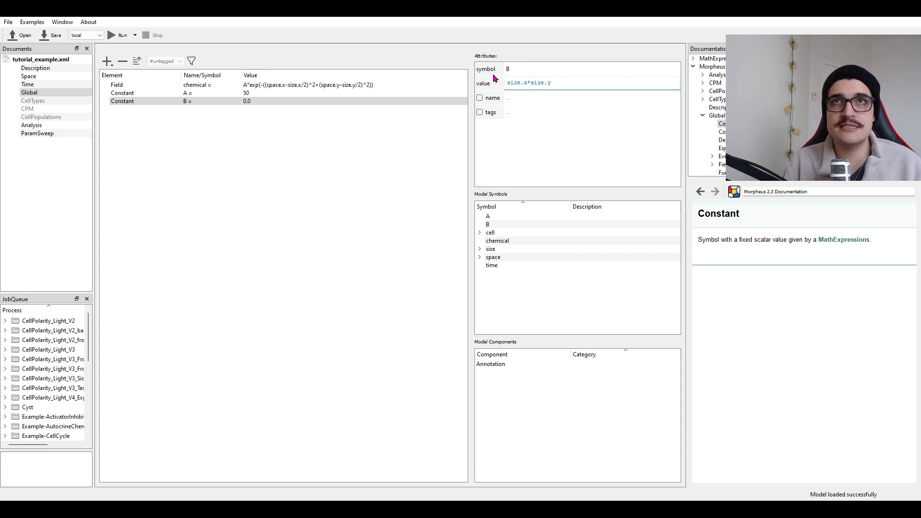
- Append *0.09 to constant B so its value is size.x*size.y*0.09
text(*0.09)
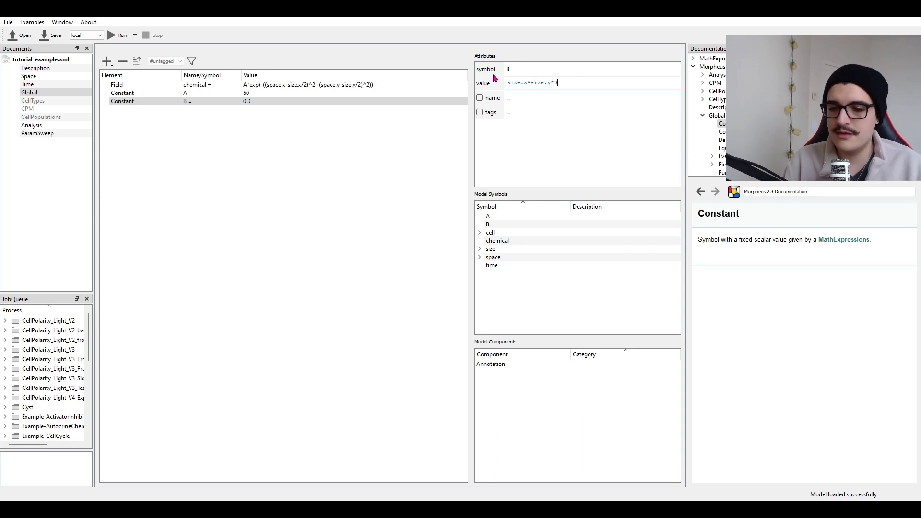
click(231, 152)
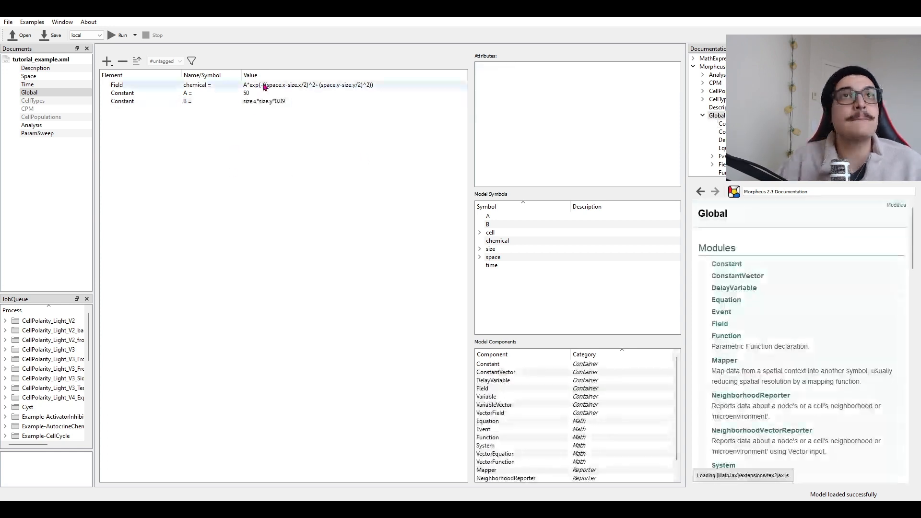
- Divide the exponent of the chemical field's expression by B and move the field below constants A and B
click(261, 85)
click(674, 79)
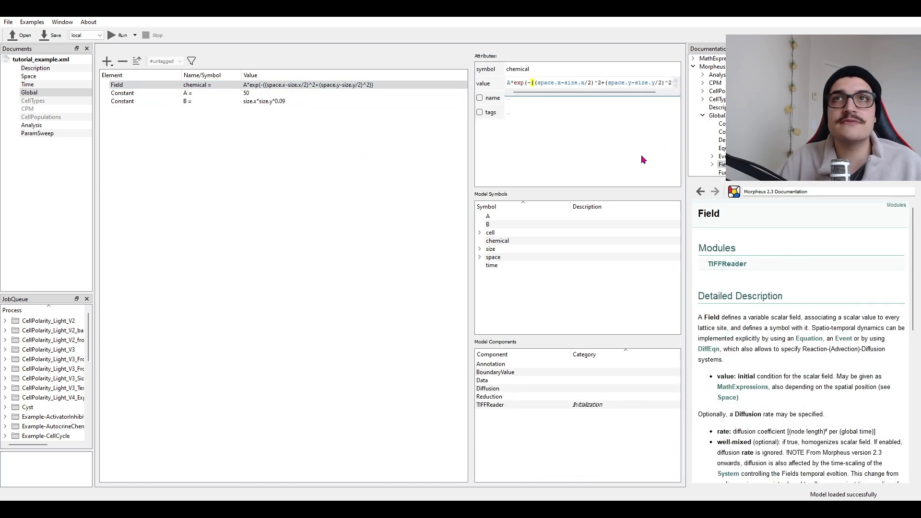
text(/B)
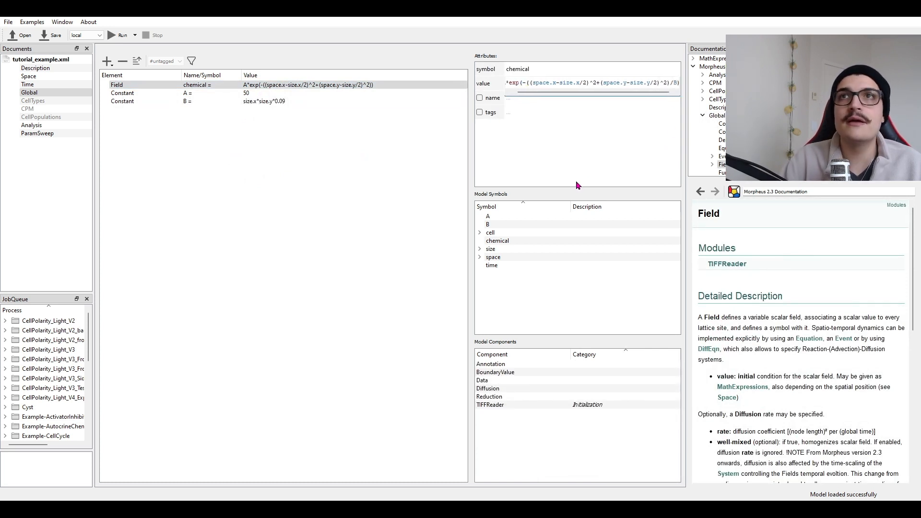
click(398, 160)
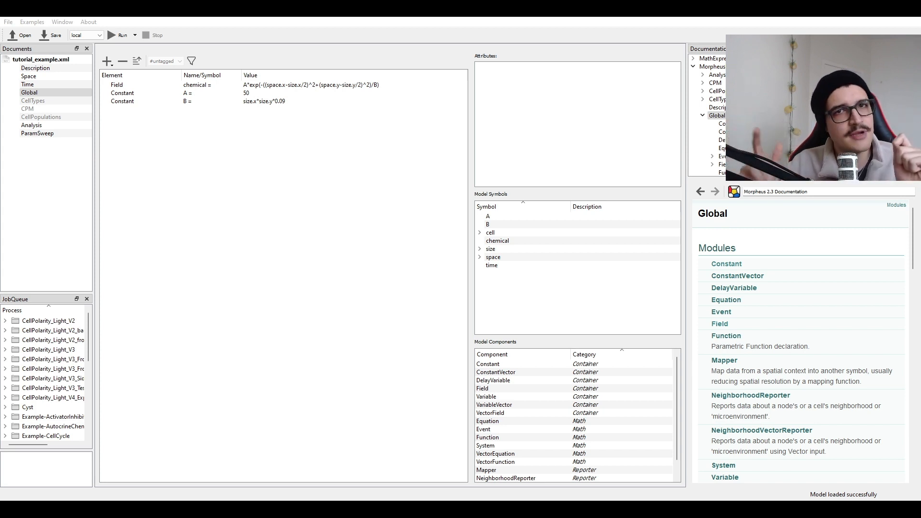
drag(117, 85, 121, 110)
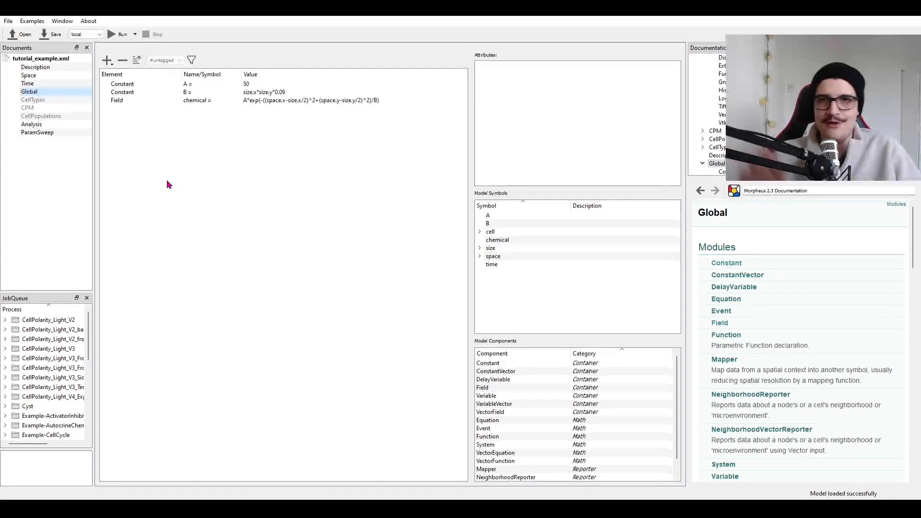
- Add a Gnuplotter to the model's Analysis section with a time-step of 50
click(50, 124)
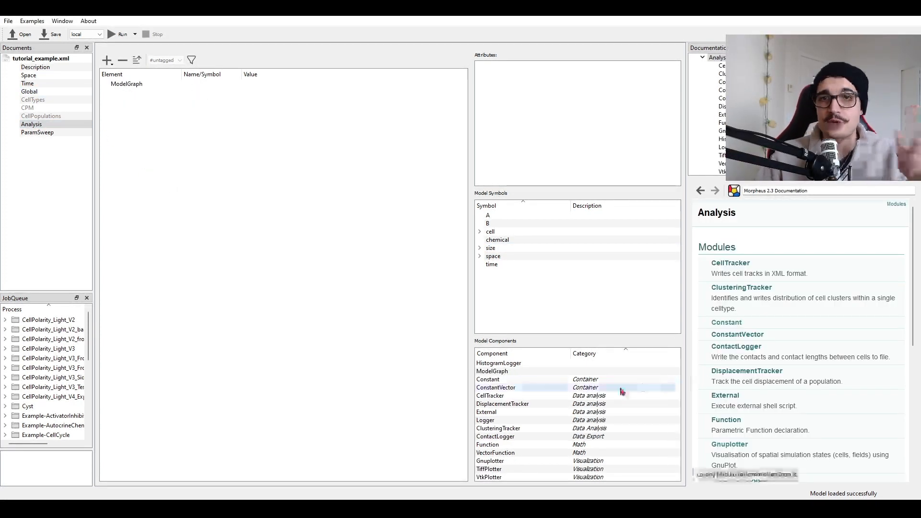
double_click(588, 460)
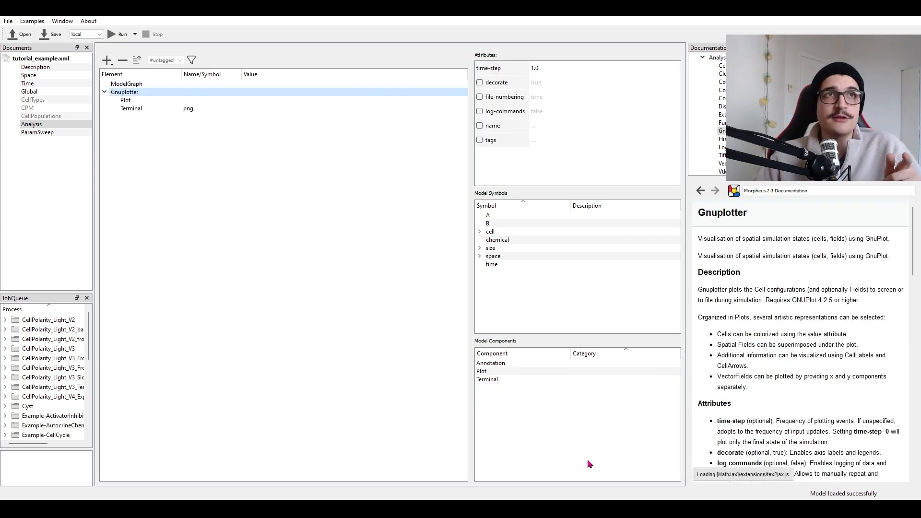
click(556, 69)
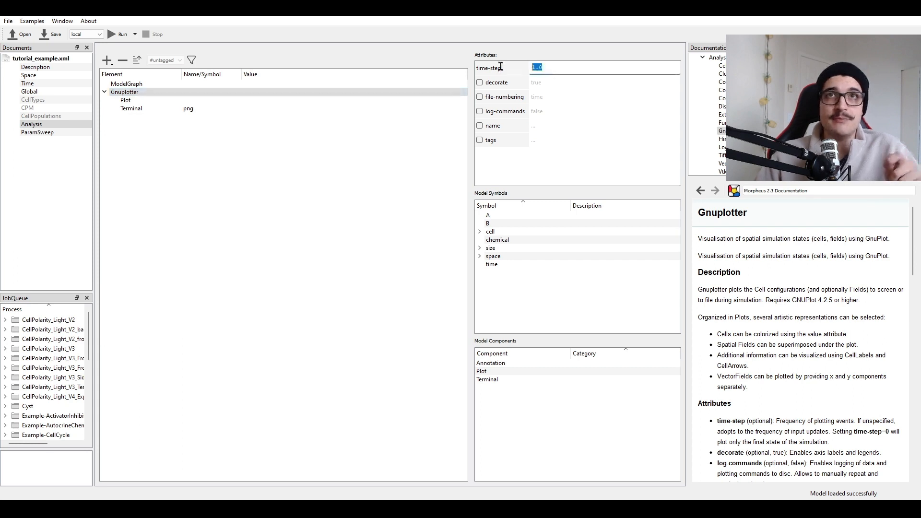
text(50)
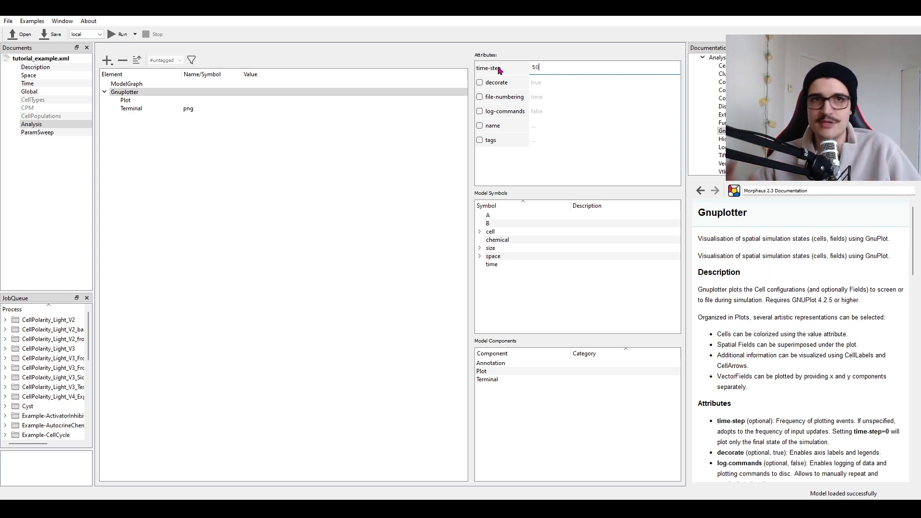
- Add a Field to the Gnuplotter's Plot and set its symbol reference to chemical
click(137, 100)
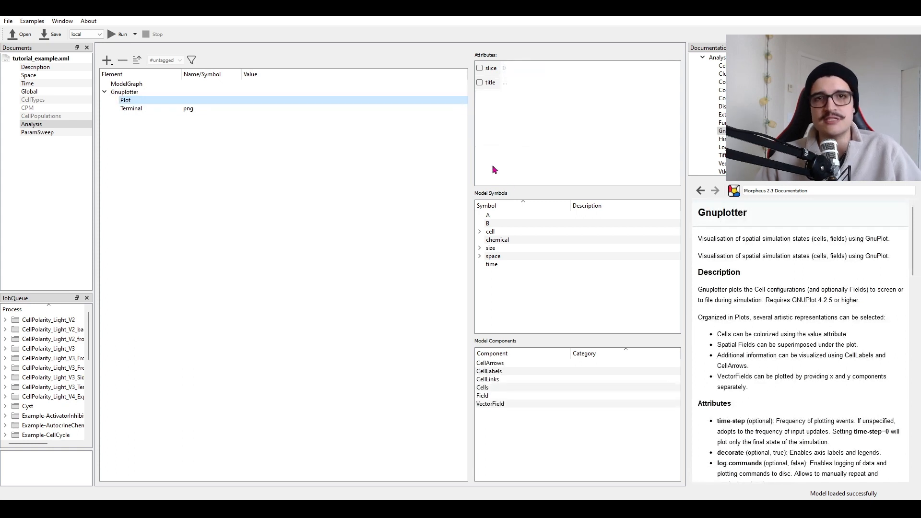
double_click(523, 398)
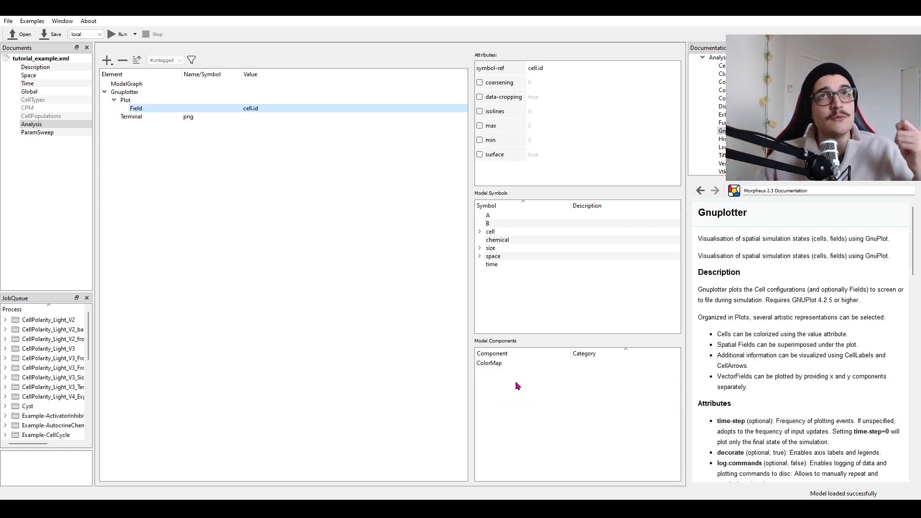
click(554, 67)
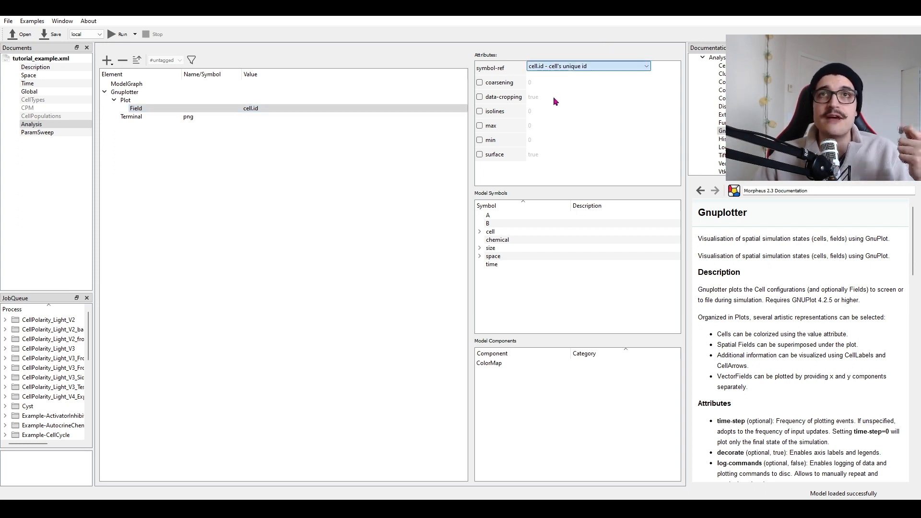
click(554, 123)
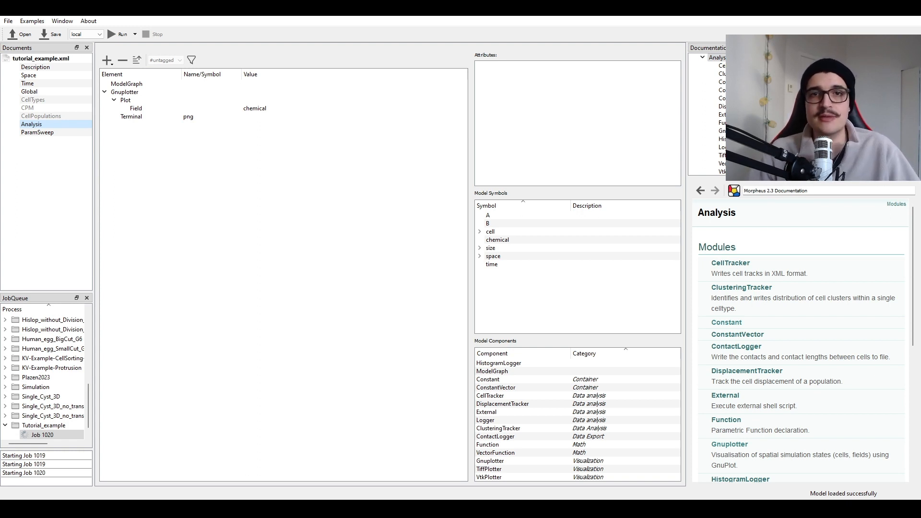
- Run the simulation and view the output image plot_00100.png
click(113, 34)
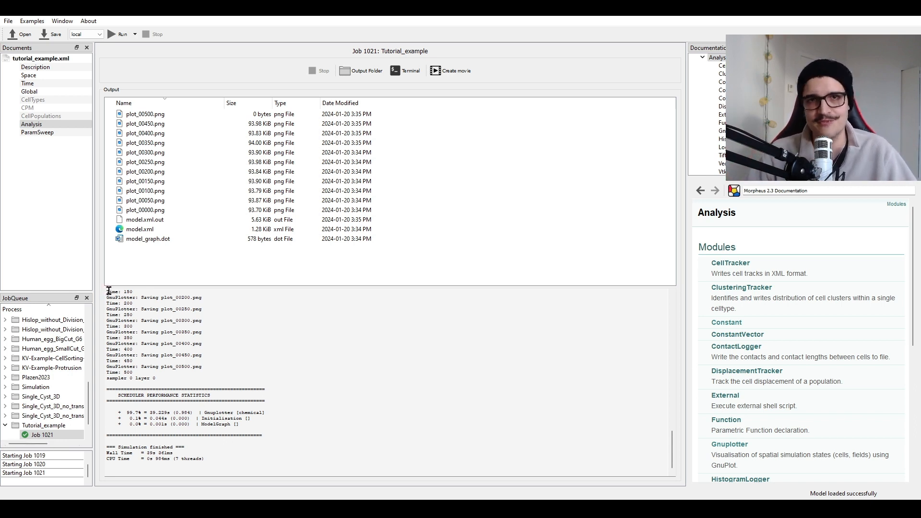
click(146, 190)
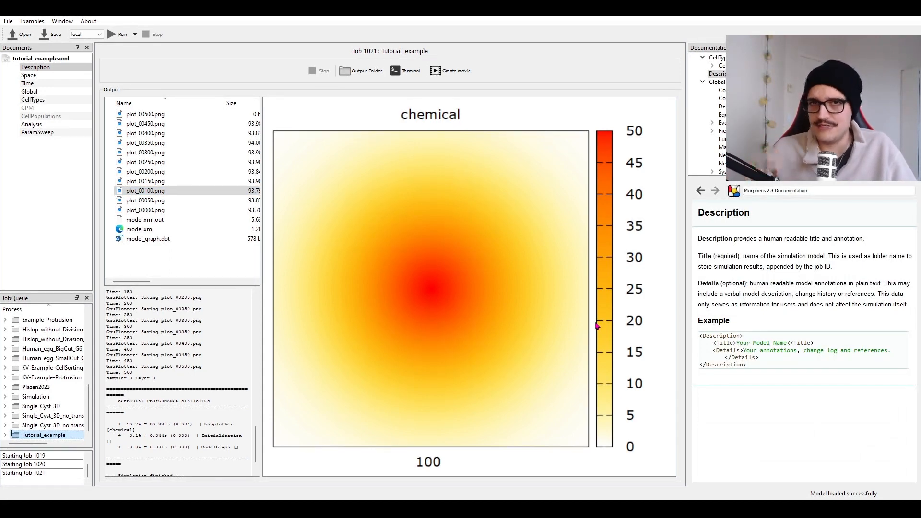
- Name the biological CellType in the CellTypes section cell
click(53, 101)
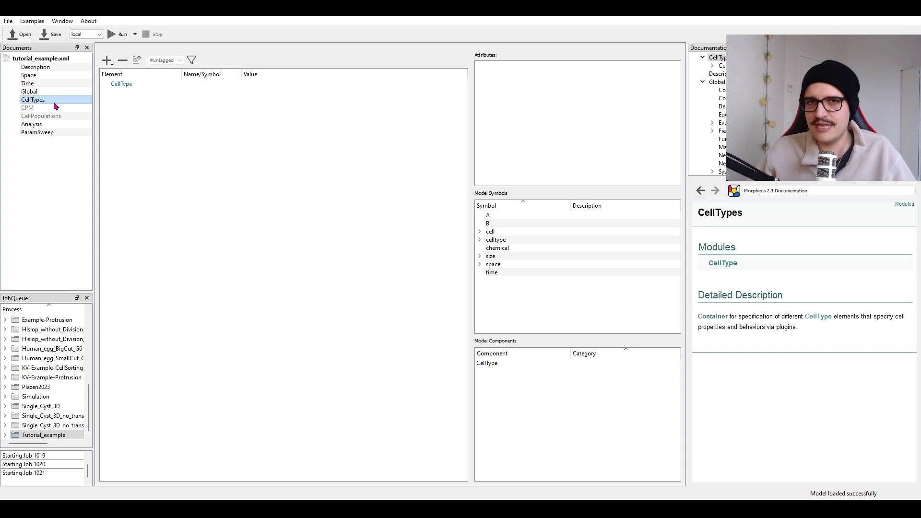
click(121, 85)
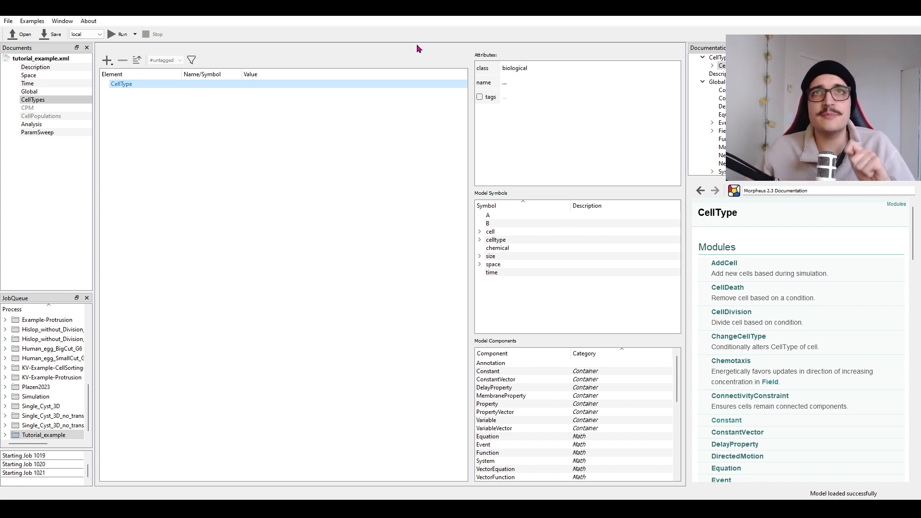
click(505, 81)
text(cell)
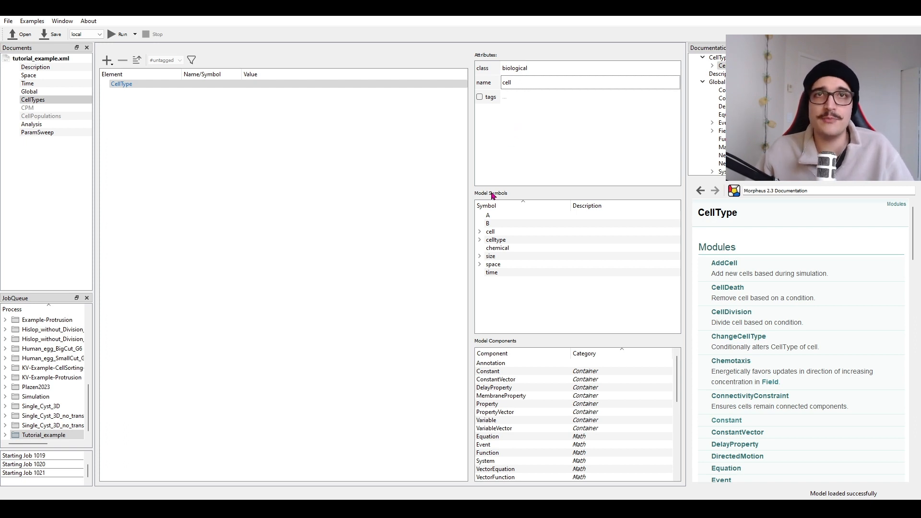
click(480, 231)
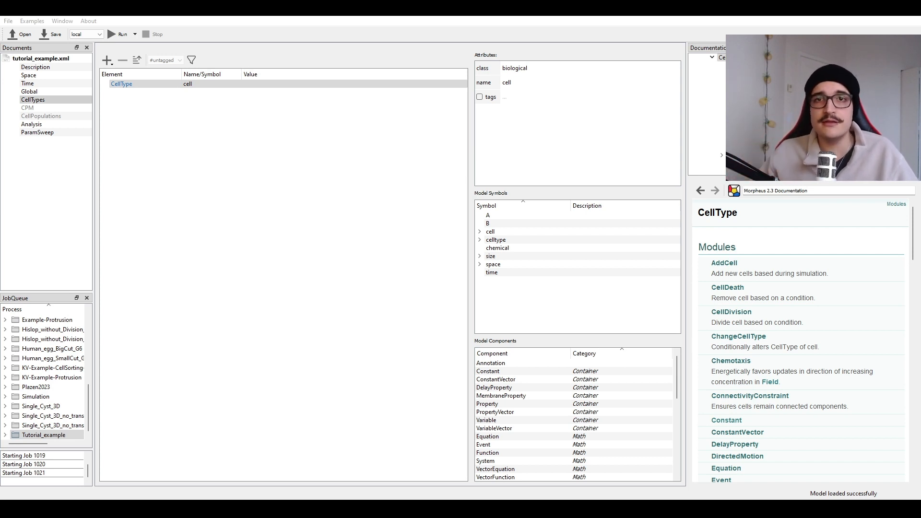
- Add a VolumeConstraint and a SurfaceConstraint to the cell type
scroll(575, 444, down, 10)
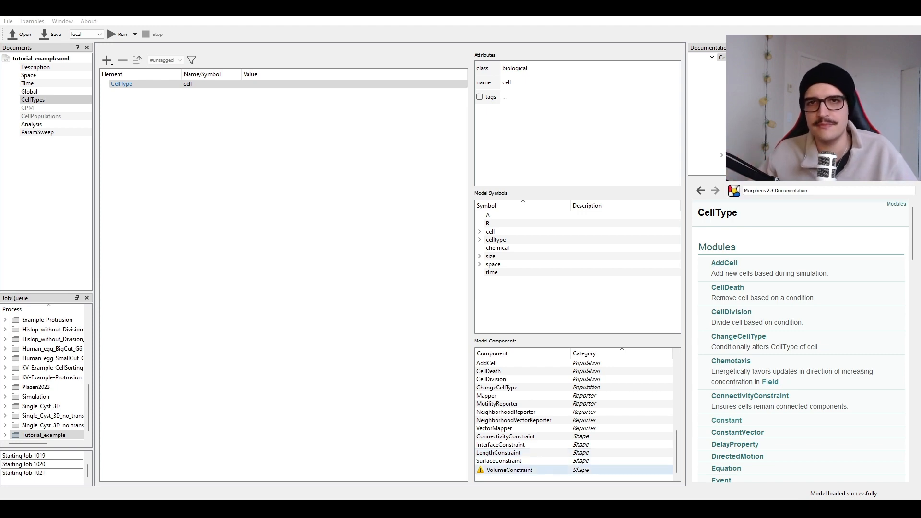
drag(509, 469, 140, 84)
click(139, 83)
scroll(603, 437, down, 10)
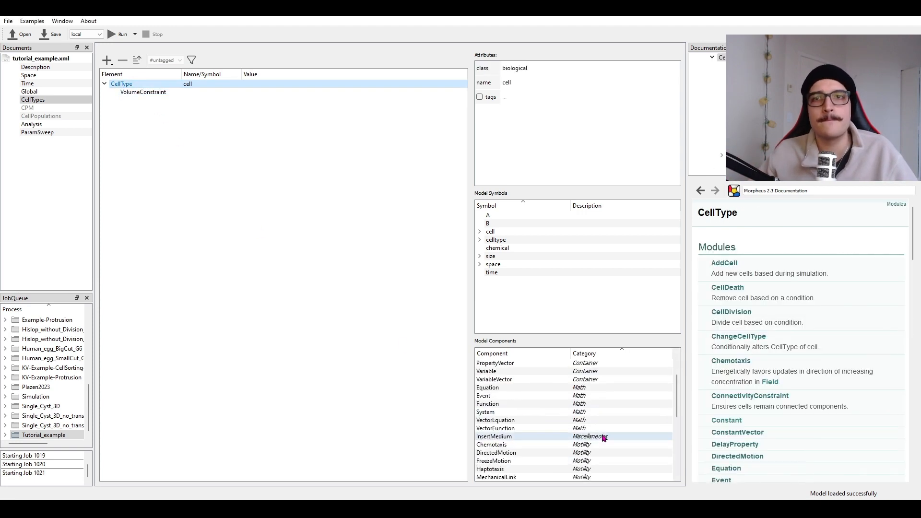
double_click(604, 465)
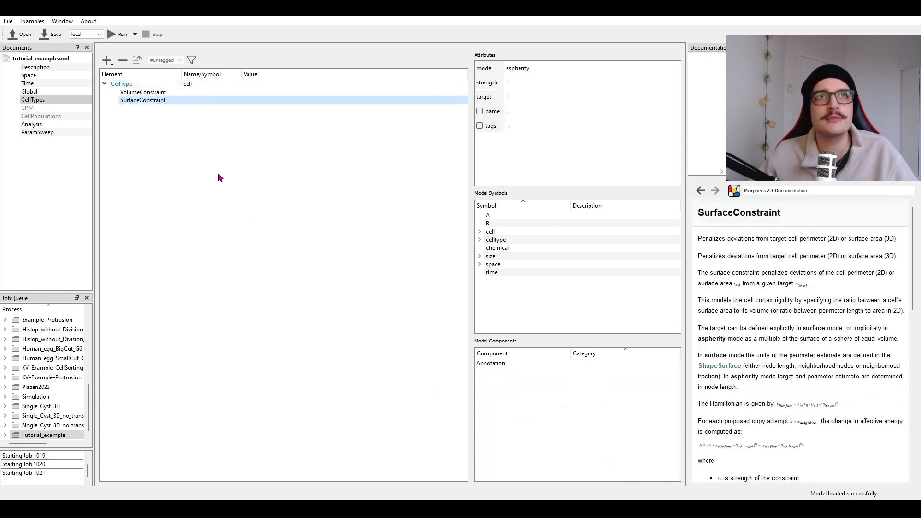
- Set the VolumeConstraint's target to 1000 and select the SurfaceConstraint
click(163, 101)
click(145, 91)
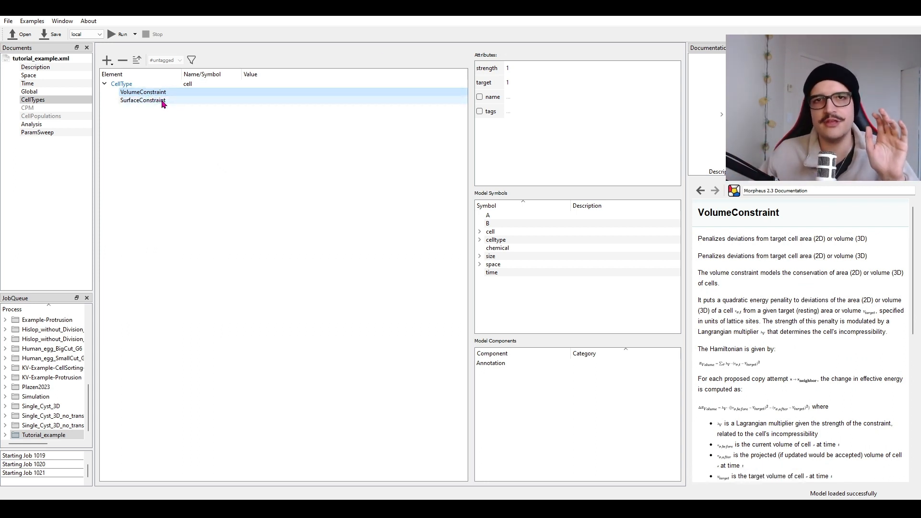
click(499, 80)
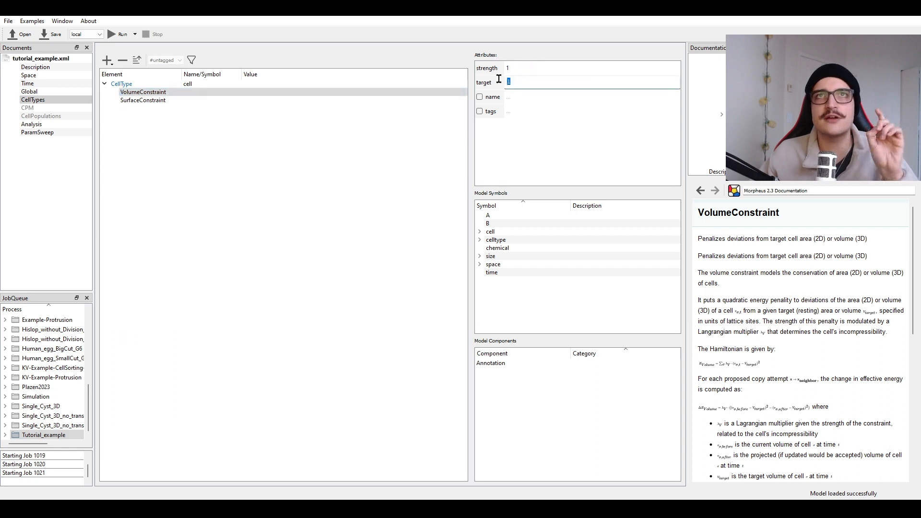
text(1000)
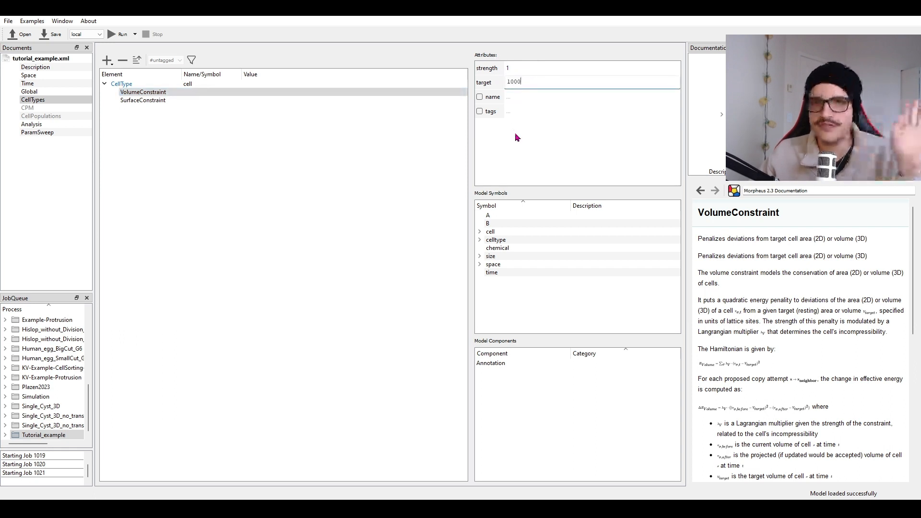
click(138, 101)
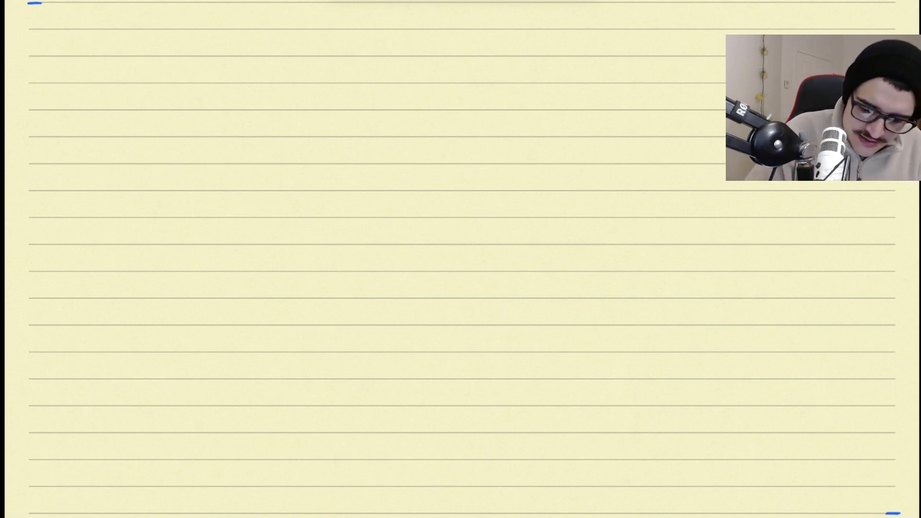
- Switch to a blank lined note page and handwrite the definition "A- area of the cell" near its upper edge
drag(69, 78, 80, 71)
mouse_move(87, 72)
mouse_down()
mouse_move(114, 70)
mouse_move(118, 78)
mouse_up()
mouse_move(120, 69)
mouse_down()
mouse_move(135, 80)
mouse_move(226, 73)
mouse_up()
mouse_move(229, 62)
mouse_down()
mouse_move(234, 78)
mouse_move(279, 73)
mouse_up()
drag(287, 62, 288, 83)
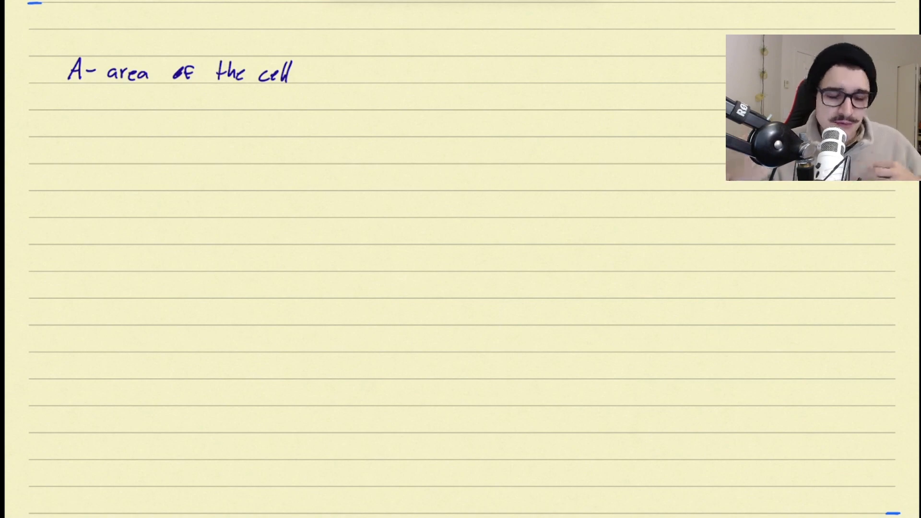
- Write the circle area formula A = πr² below the definition of A
drag(57, 161, 72, 161)
mouse_move(61, 154)
mouse_down()
mouse_move(86, 152)
mouse_move(100, 162)
mouse_up()
drag(89, 151, 132, 149)
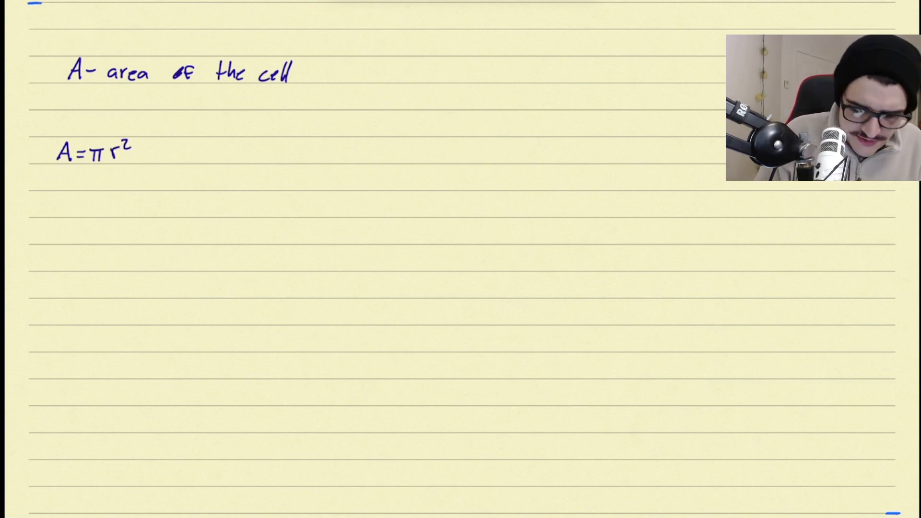
- Solve the area formula for the radius beside it, writing → r² = A/π and r = √(A/π)
mouse_move(188, 151)
mouse_down()
mouse_move(249, 162)
mouse_move(260, 149)
mouse_up()
drag(265, 144, 275, 152)
drag(283, 153, 290, 152)
mouse_move(282, 159)
mouse_down()
mouse_move(311, 154)
mouse_move(304, 176)
mouse_up()
drag(317, 167, 323, 176)
drag(311, 168, 327, 167)
mouse_move(388, 149)
mouse_down()
mouse_move(388, 159)
mouse_move(399, 146)
mouse_up()
mouse_move(402, 150)
mouse_down()
mouse_move(462, 138)
mouse_move(444, 143)
mouse_move(447, 154)
mouse_up()
mouse_move(434, 165)
mouse_down()
mouse_move(449, 164)
mouse_move(436, 179)
mouse_up()
drag(444, 170, 451, 169)
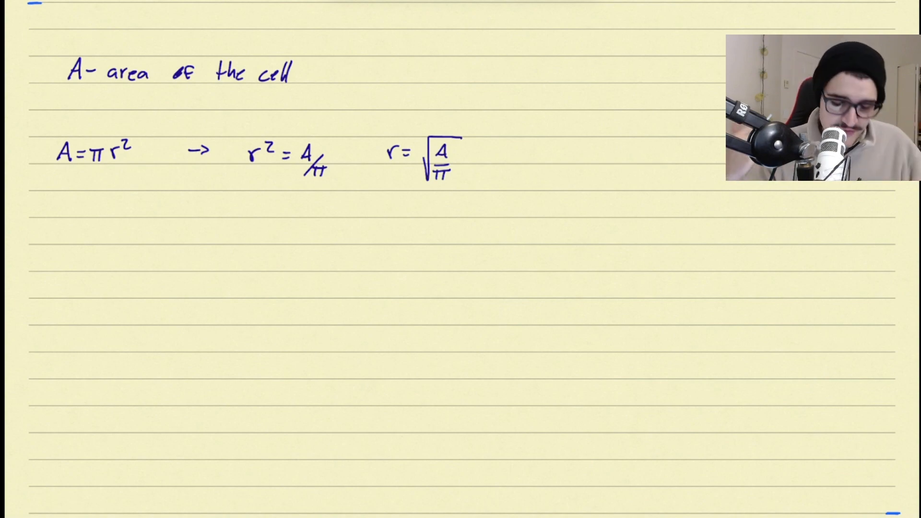
- Write the circle perimeter formula P = 2πr below the area derivation
drag(171, 249, 171, 270)
mouse_move(171, 250)
mouse_down()
mouse_move(172, 260)
mouse_move(196, 256)
mouse_up()
drag(189, 264, 223, 268)
mouse_move(231, 256)
mouse_down()
mouse_move(232, 267)
mouse_move(234, 256)
mouse_up()
drag(239, 256, 250, 255)
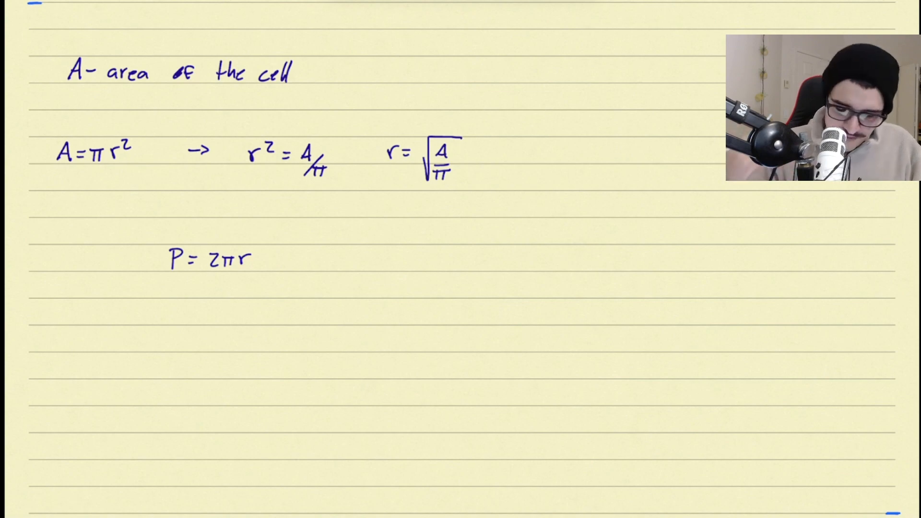
- Substitute the radius into the perimeter formula underneath, writing P = 2π√(A/π) = 2·√(A·π)
drag(149, 307, 150, 324)
mouse_move(148, 307)
mouse_down()
mouse_move(151, 314)
mouse_move(178, 310)
mouse_up()
mouse_move(169, 315)
mouse_down()
mouse_move(192, 309)
mouse_move(193, 322)
mouse_up()
drag(201, 310, 207, 321)
mouse_move(196, 310)
mouse_down()
mouse_move(251, 298)
mouse_move(245, 313)
mouse_up()
mouse_move(235, 310)
mouse_down()
mouse_move(249, 320)
mouse_move(237, 335)
mouse_up()
mouse_move(241, 325)
mouse_down()
mouse_move(242, 333)
mouse_move(279, 307)
mouse_up()
mouse_move(269, 315)
mouse_down()
mouse_move(335, 319)
mouse_move(383, 297)
mouse_up()
click(316, 316)
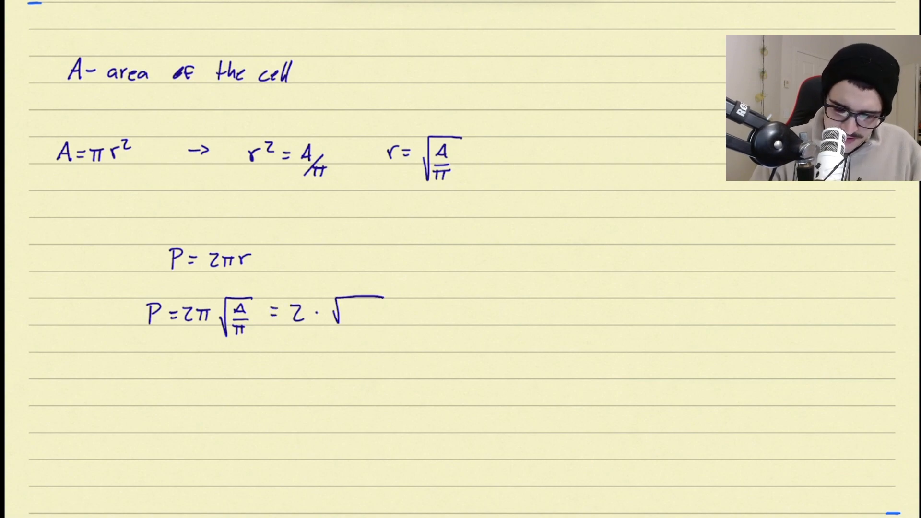
mouse_move(344, 320)
mouse_down()
mouse_move(357, 320)
mouse_move(353, 312)
mouse_move(379, 319)
mouse_up()
click(363, 313)
drag(368, 307, 383, 305)
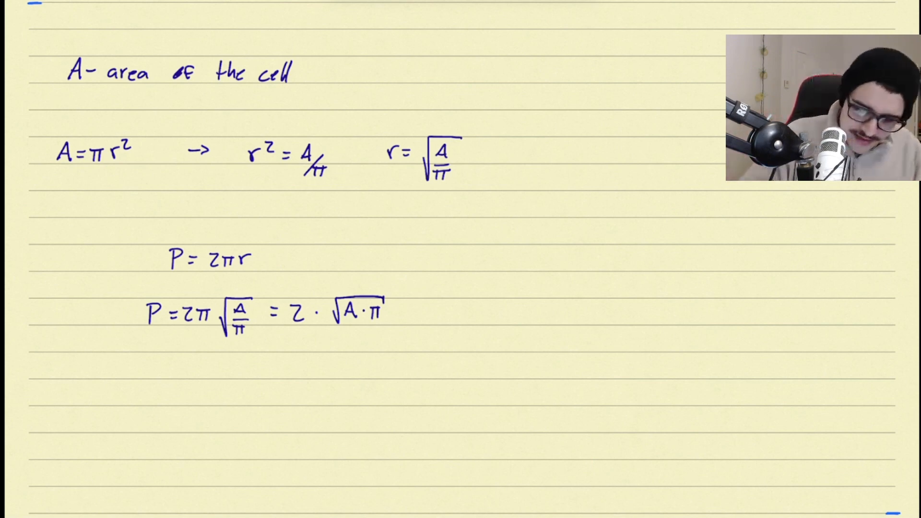
- Write the target expression below the perimeter derivation, target = 2√(Aπ), leaving a gap after the equals sign for a factor
mouse_move(113, 384)
mouse_down()
mouse_move(118, 404)
mouse_move(119, 392)
mouse_up()
mouse_move(133, 394)
mouse_down()
mouse_move(143, 391)
mouse_move(146, 408)
mouse_move(169, 401)
mouse_up()
drag(164, 391, 204, 397)
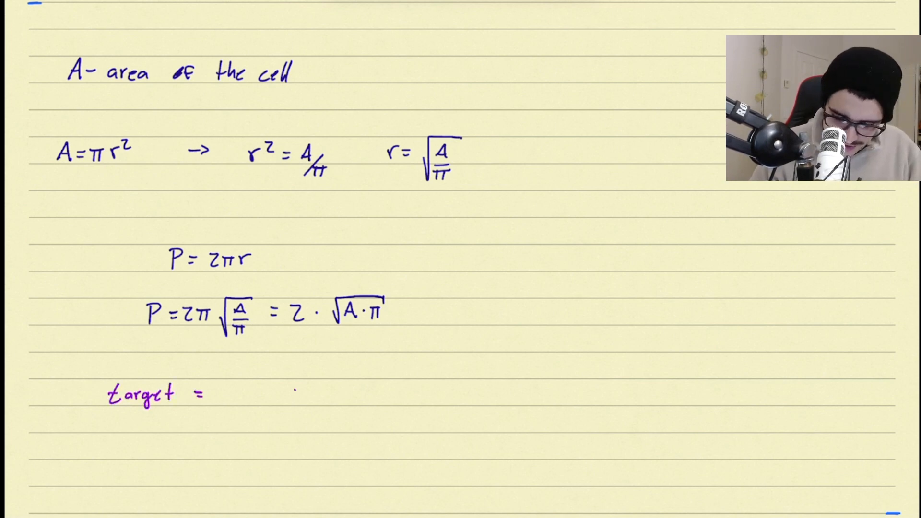
mouse_move(296, 390)
mouse_down()
mouse_move(307, 401)
mouse_move(353, 379)
mouse_move(332, 399)
mouse_up()
drag(323, 392, 343, 398)
drag(334, 389, 350, 387)
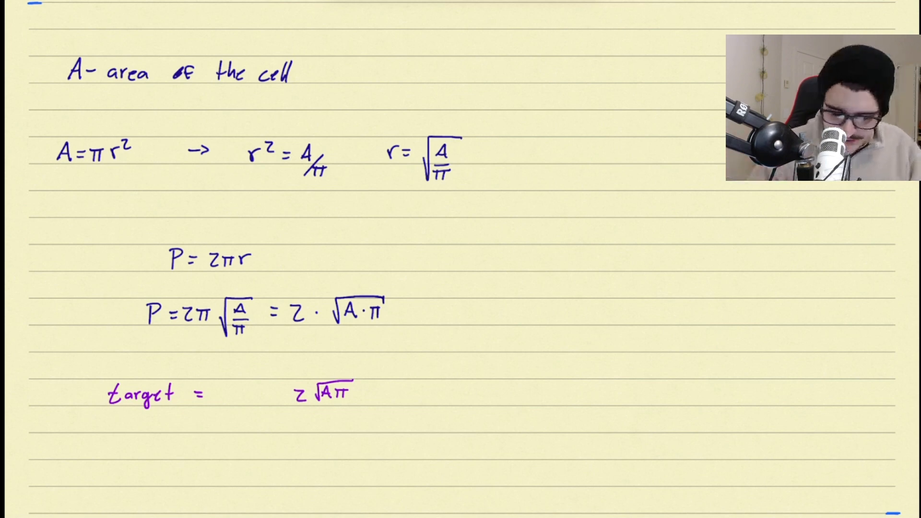
- Bracket the gap before 2√(Aπ) in the target expression and label it Aspherity
drag(205, 405, 291, 405)
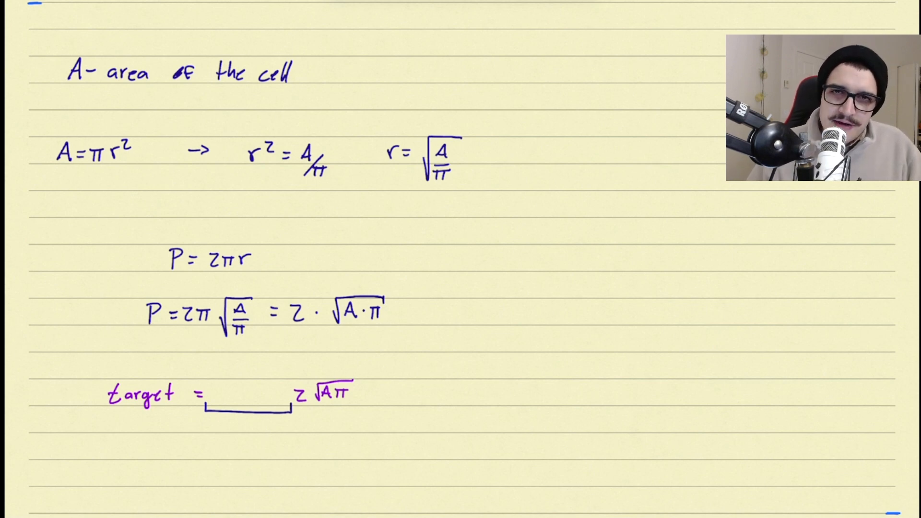
mouse_move(208, 402)
mouse_down()
mouse_move(213, 390)
mouse_move(221, 403)
mouse_move(278, 398)
mouse_up()
drag(282, 390, 278, 405)
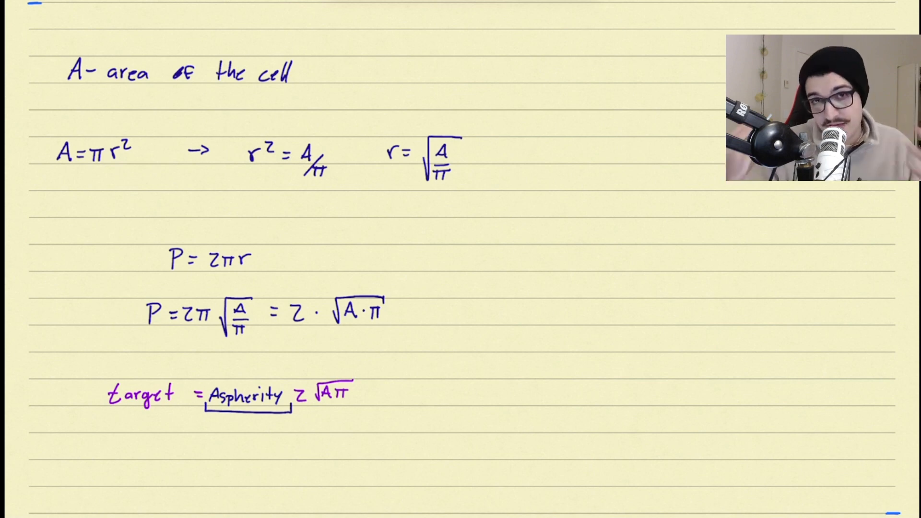
mouse_move(247, 445)
mouse_down()
mouse_move(248, 418)
mouse_move(254, 426)
mouse_up()
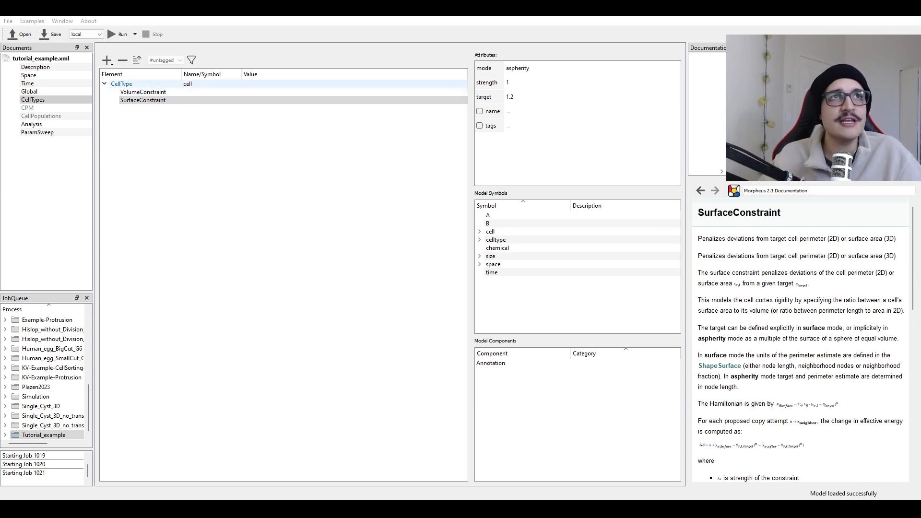
- Switch to Morpheus and add a Chemotaxis component to the cell CellType
click(158, 84)
scroll(651, 425, down, 5)
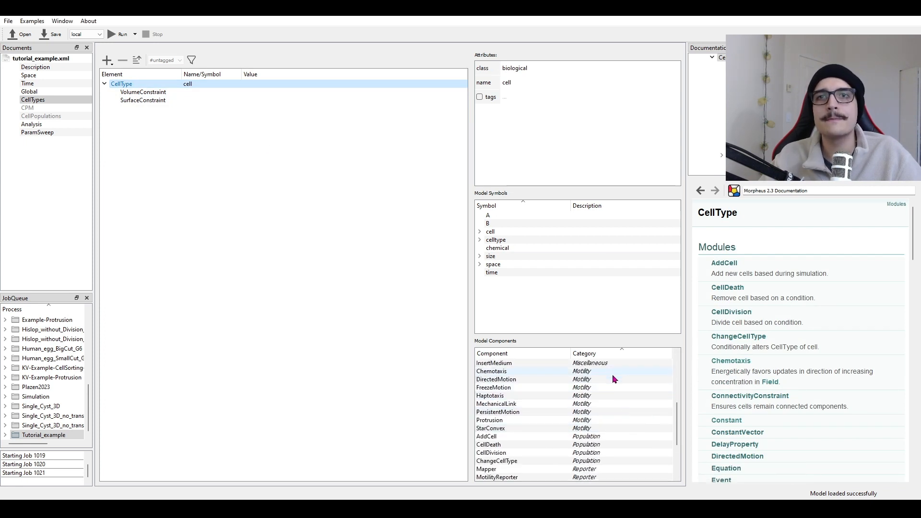
double_click(608, 370)
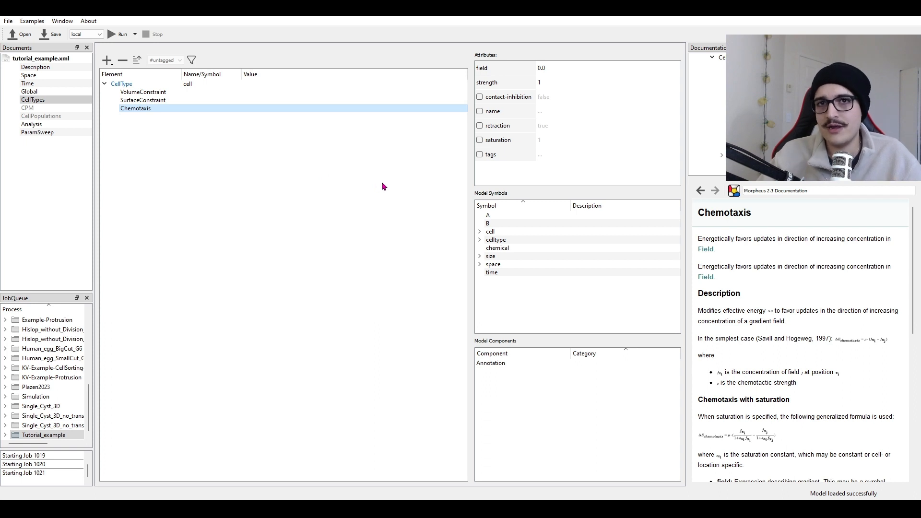
- Set the field attribute of Chemotaxis to chemical and open its strength for editing
double_click(548, 67)
text(chemica)
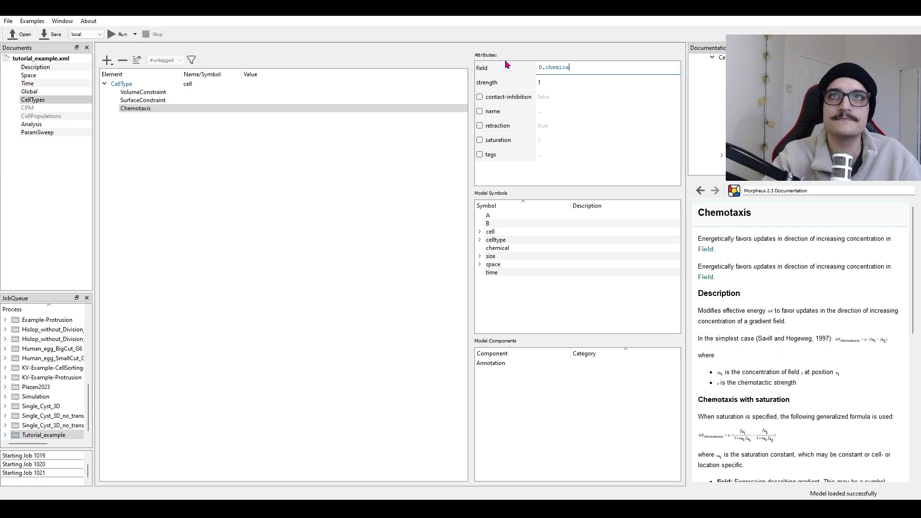
key(BackSpace)
key(BackSpace)
key(BackSpace)
key(BackSpace)
key(BackSpace)
key(BackSpace)
key(BackSpace)
key(BackSpace)
key(BackSpace)
text(chemical)
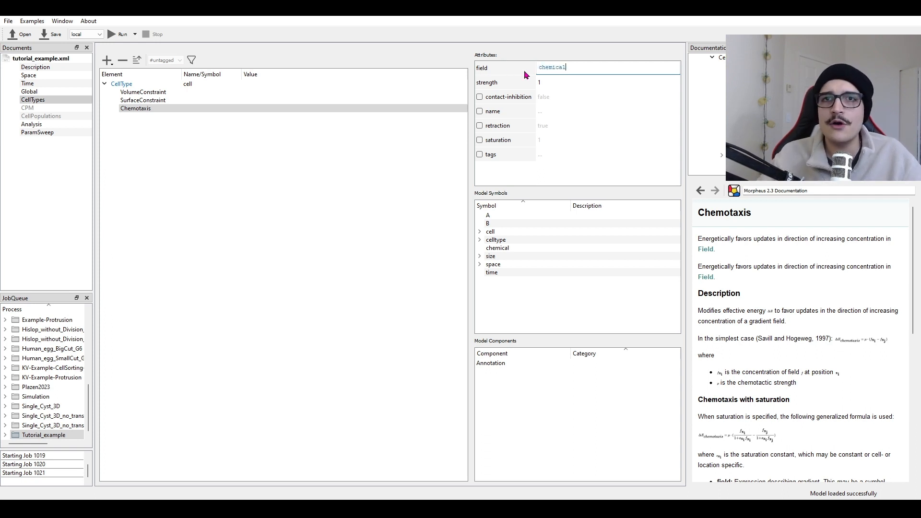
double_click(554, 83)
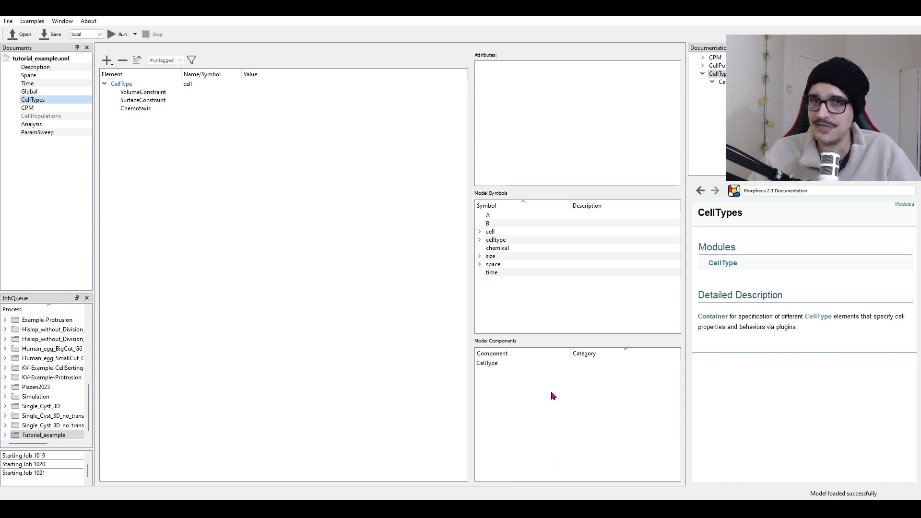
- Add a MonteCarloSampler to the CPM section and set its MCSDuration value to 0.3
click(37, 107)
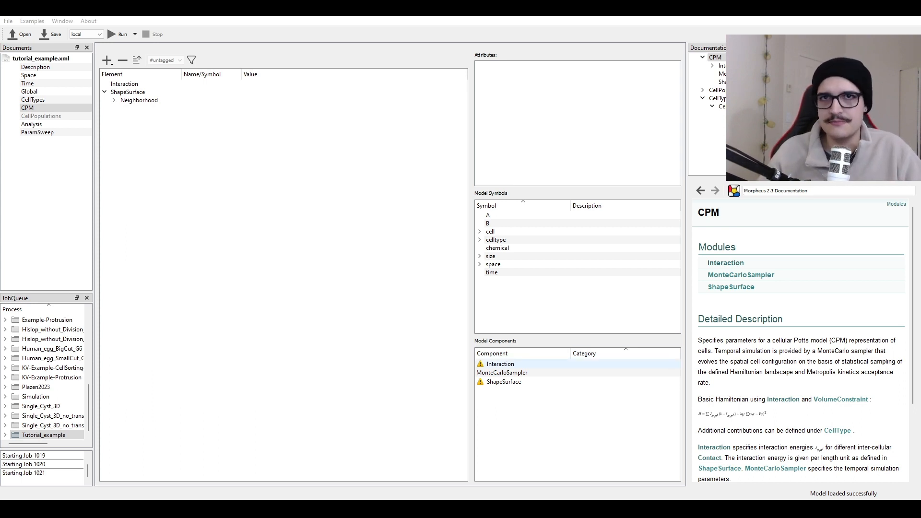
double_click(576, 373)
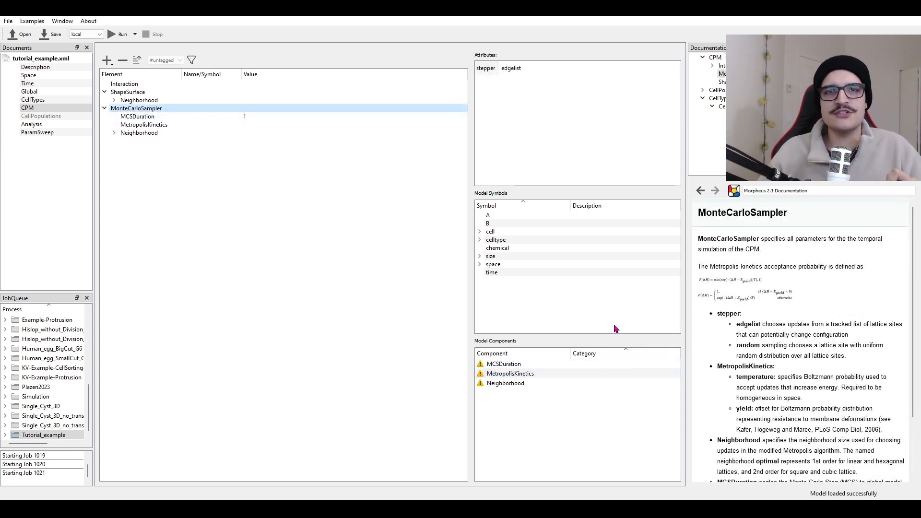
click(156, 118)
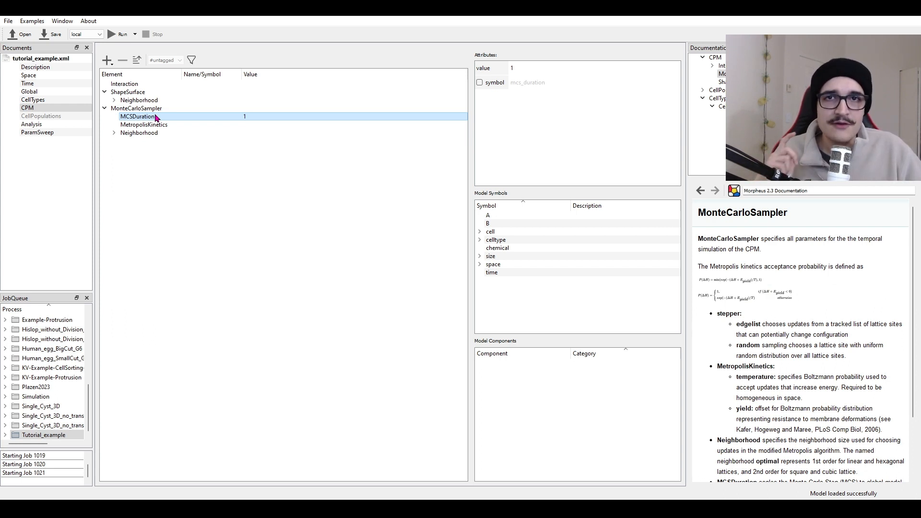
click(513, 68)
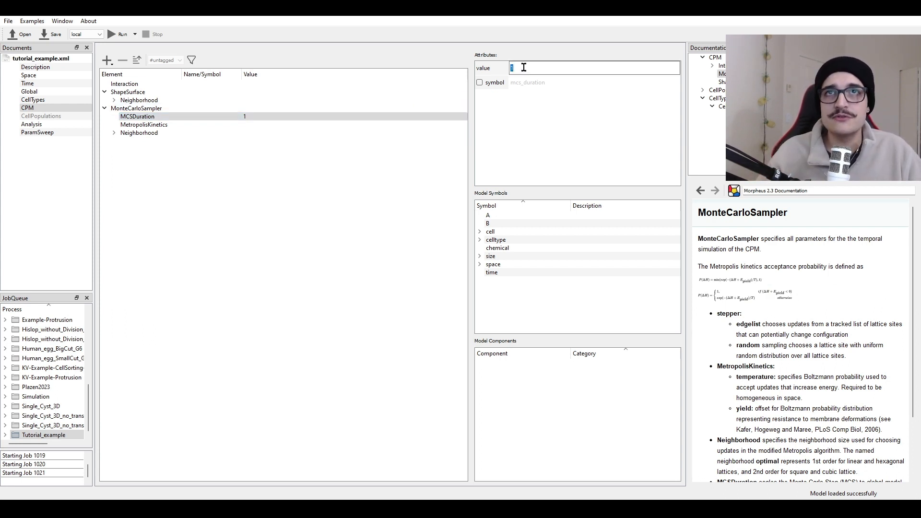
double_click(524, 68)
text(0.3)
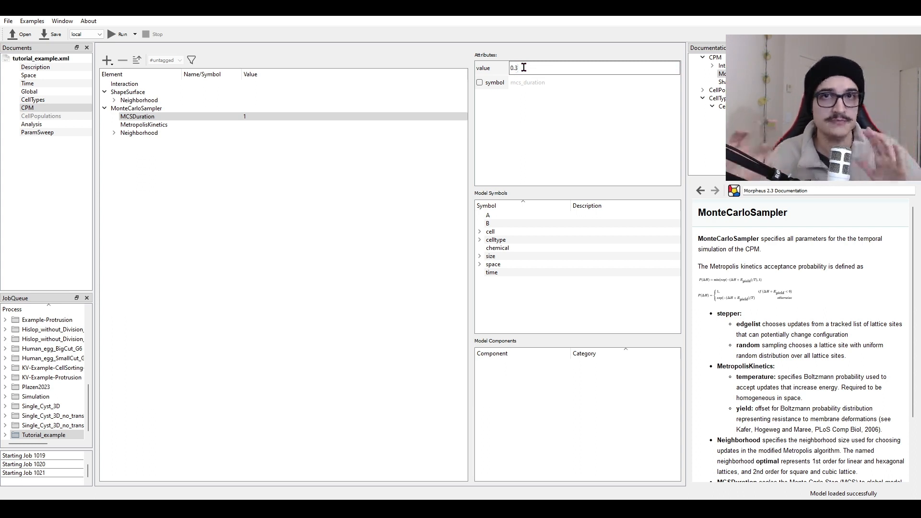
click(199, 128)
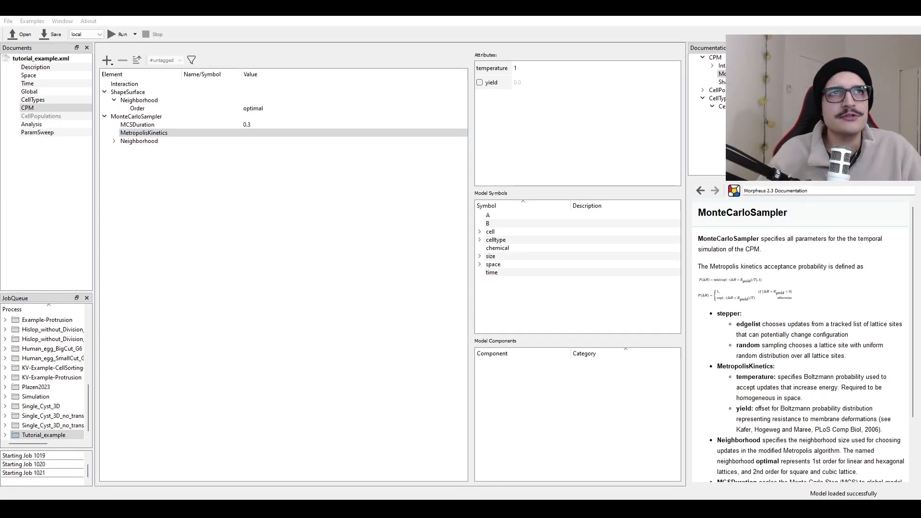
click(152, 117)
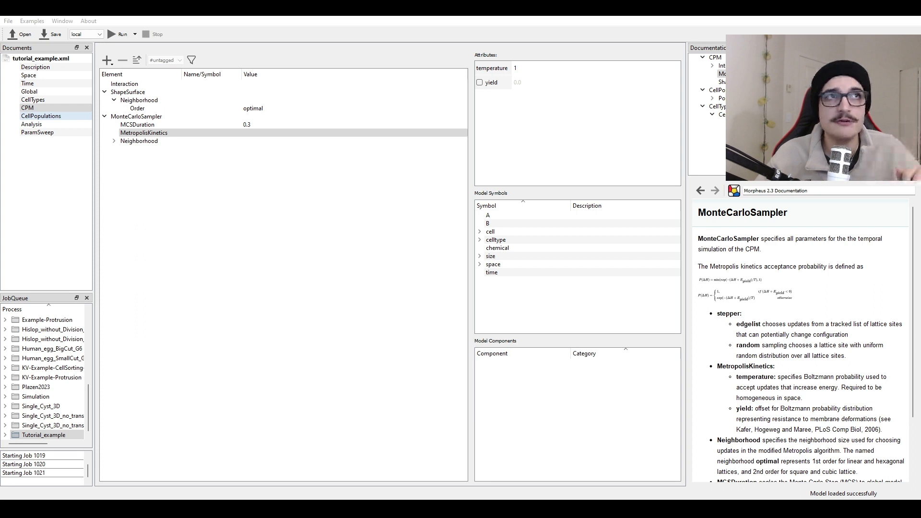
- Set the type of the Population in CellPopulations to cell
click(50, 117)
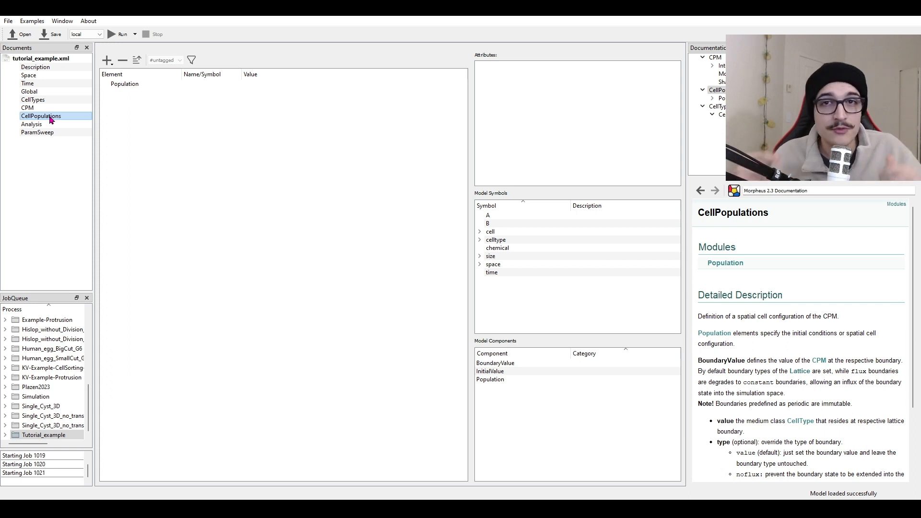
click(126, 85)
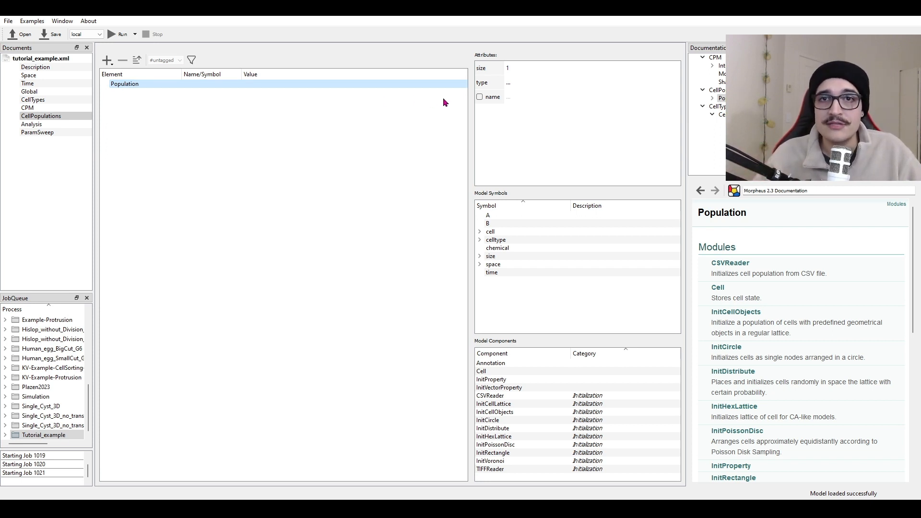
click(512, 82)
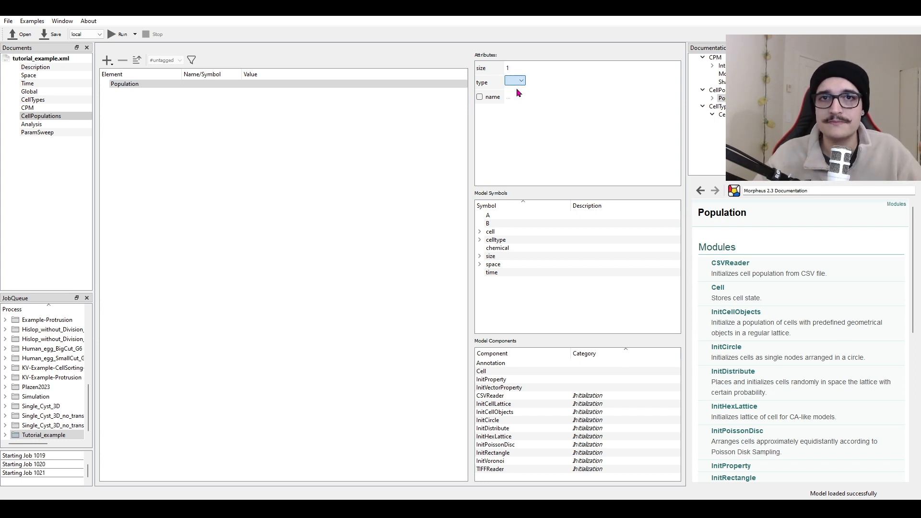
click(518, 93)
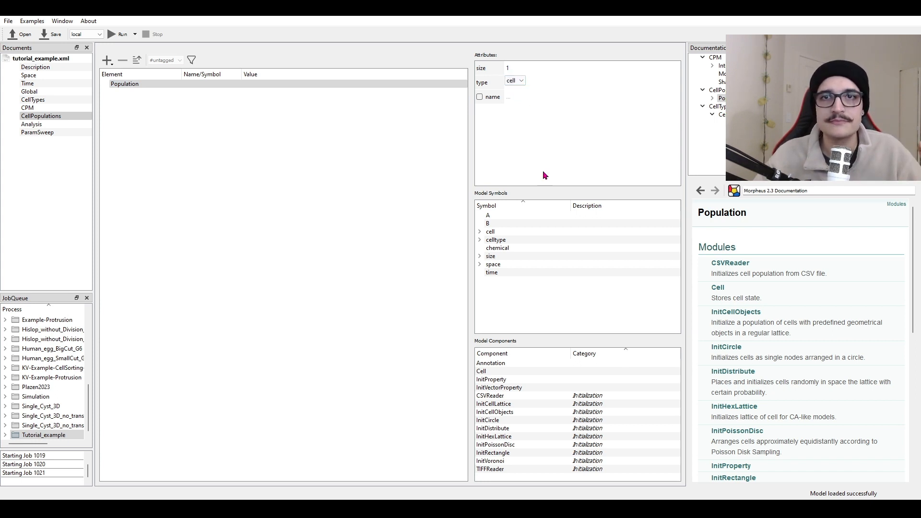
- Add an InitCircle initializer to the Population and set its number-of-cells to 1
click(156, 85)
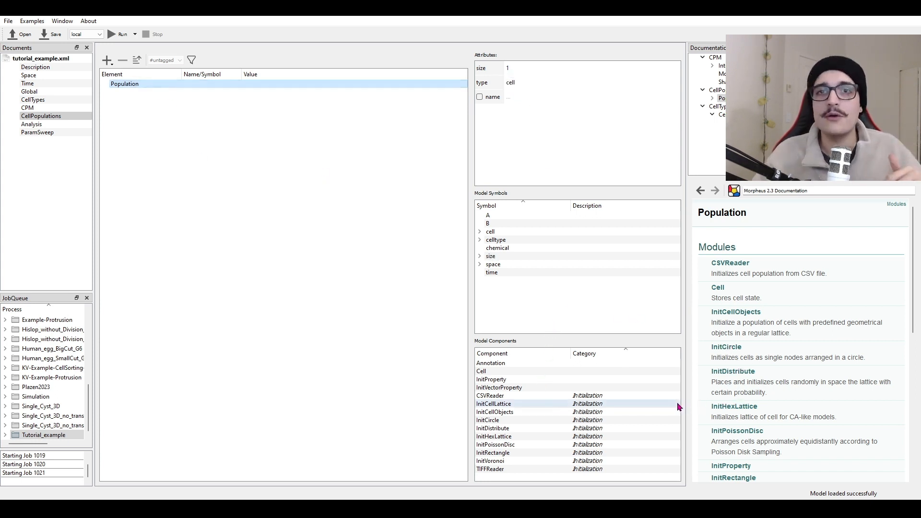
double_click(657, 420)
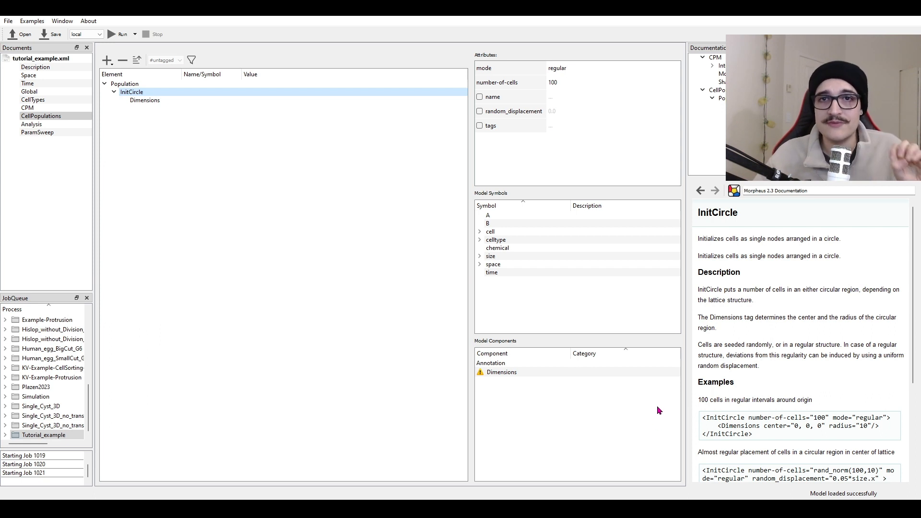
click(582, 81)
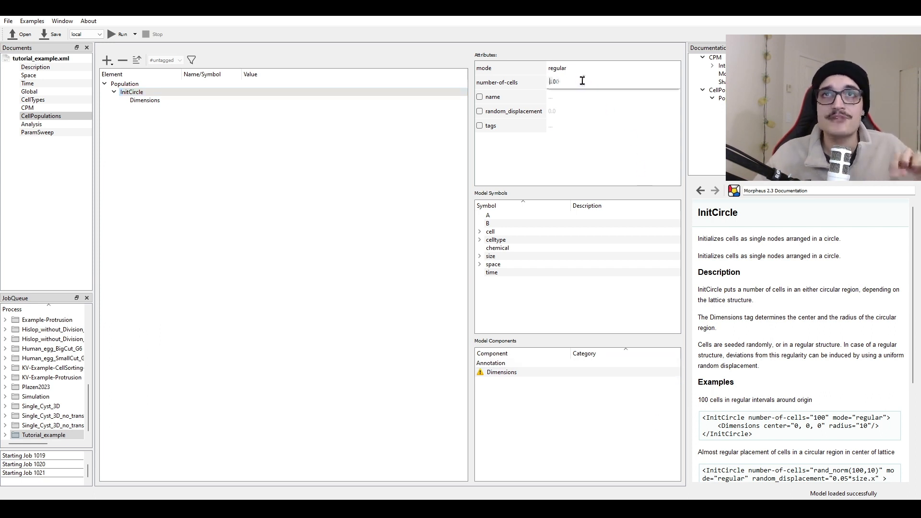
drag(582, 81, 517, 82)
text(1)
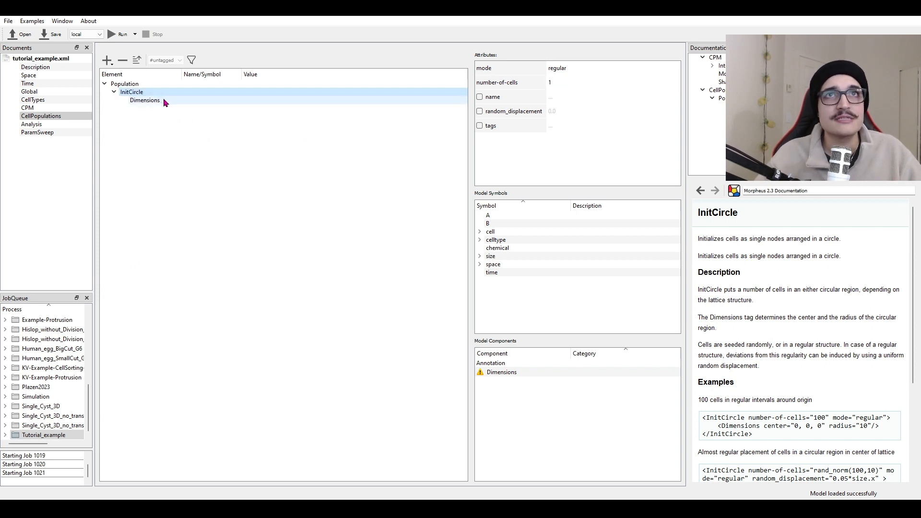
- Set the InitCircle Dimensions to center 100.0, 100.0, 0.0 and radius 1
click(163, 99)
click(500, 66)
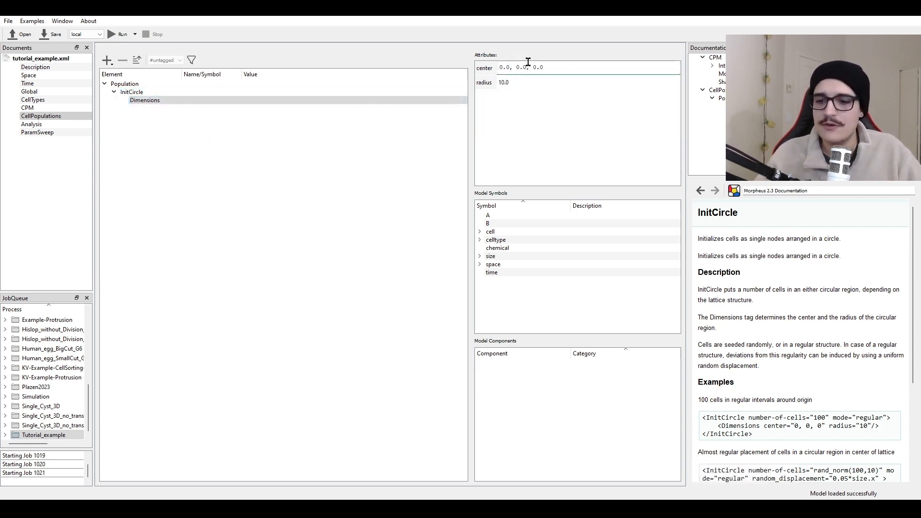
text(10)
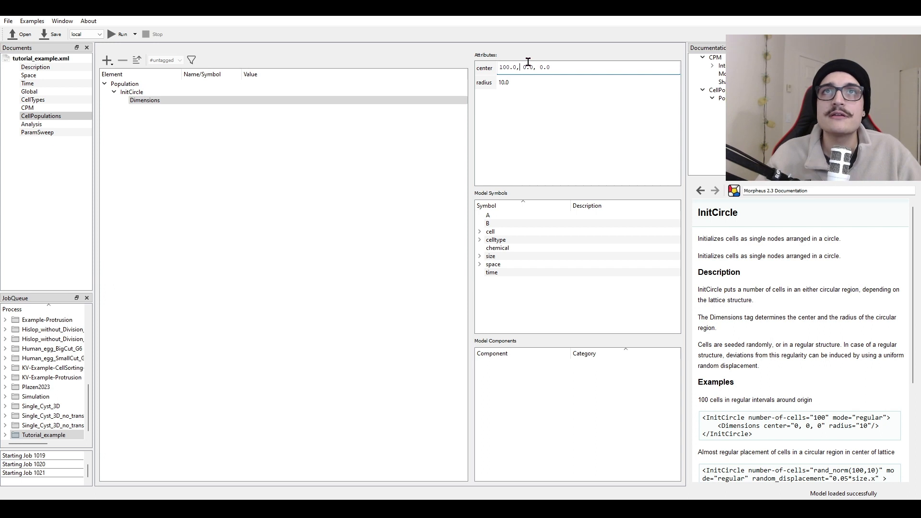
text(100.0,)
click(520, 81)
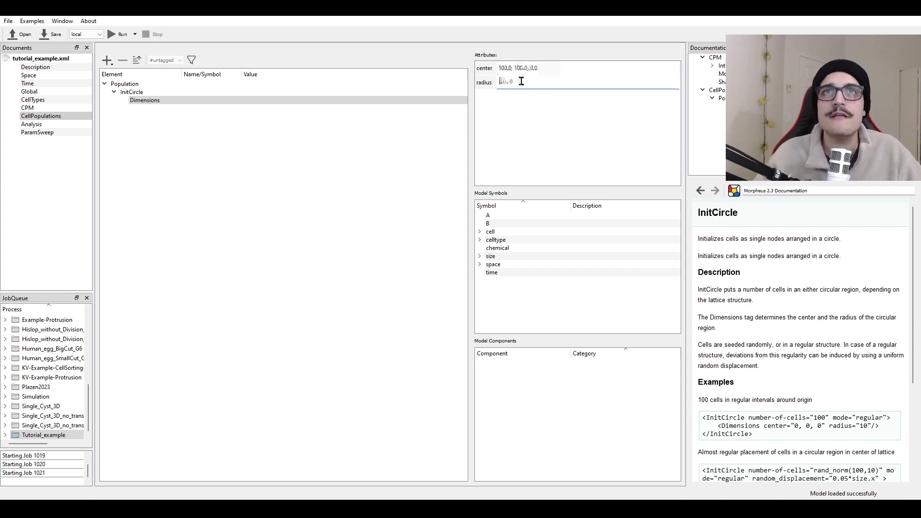
drag(520, 81, 483, 85)
text(1)
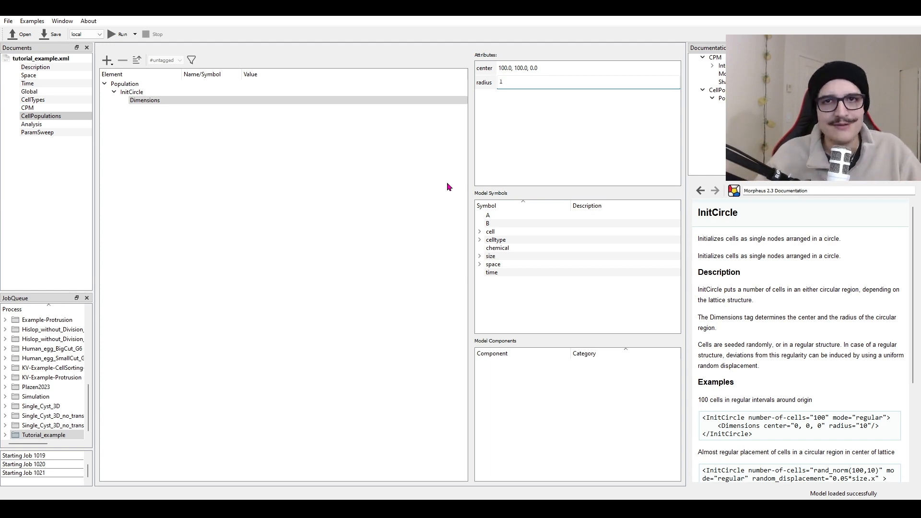
text(.0)
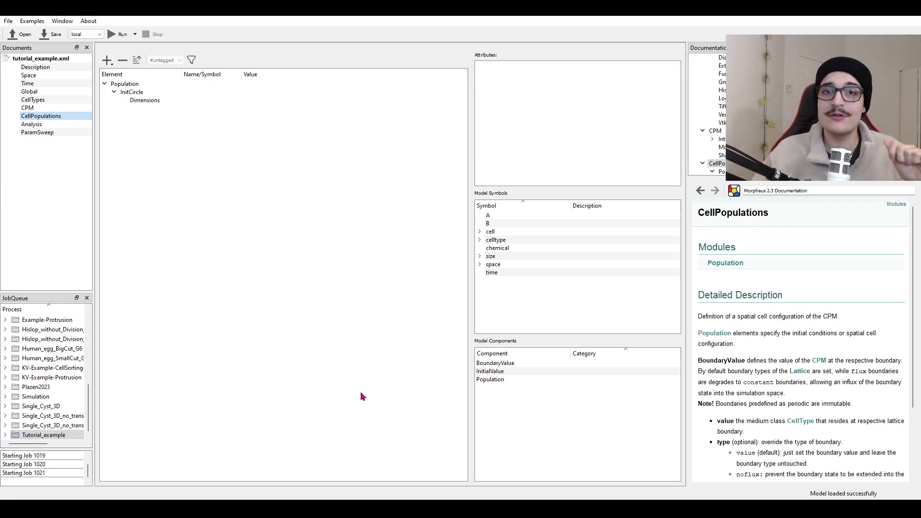
- Add a Cells element to the Gnuplotter's Plot in the Analysis section, alongside the chemical field
click(51, 124)
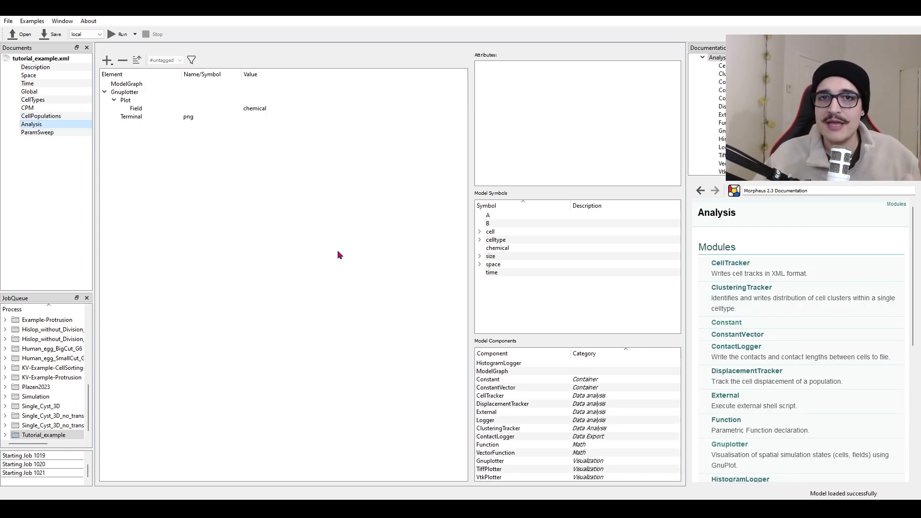
click(126, 101)
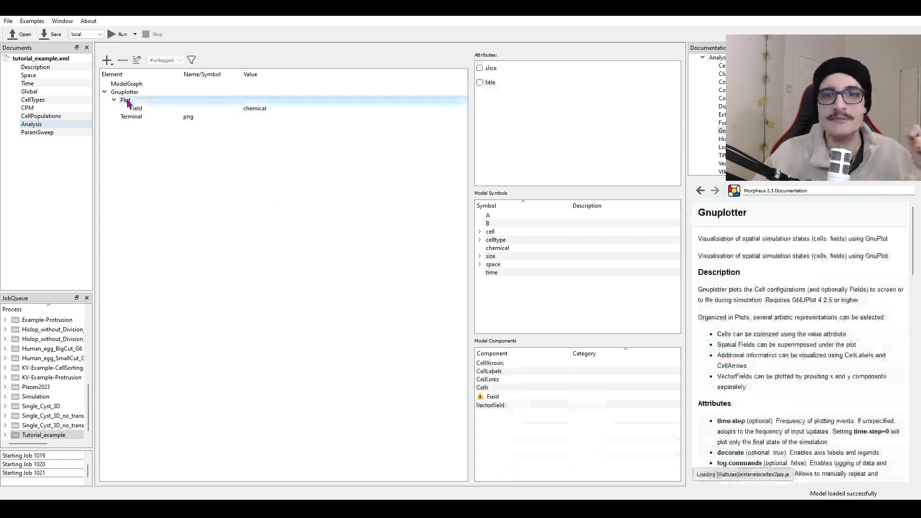
double_click(620, 391)
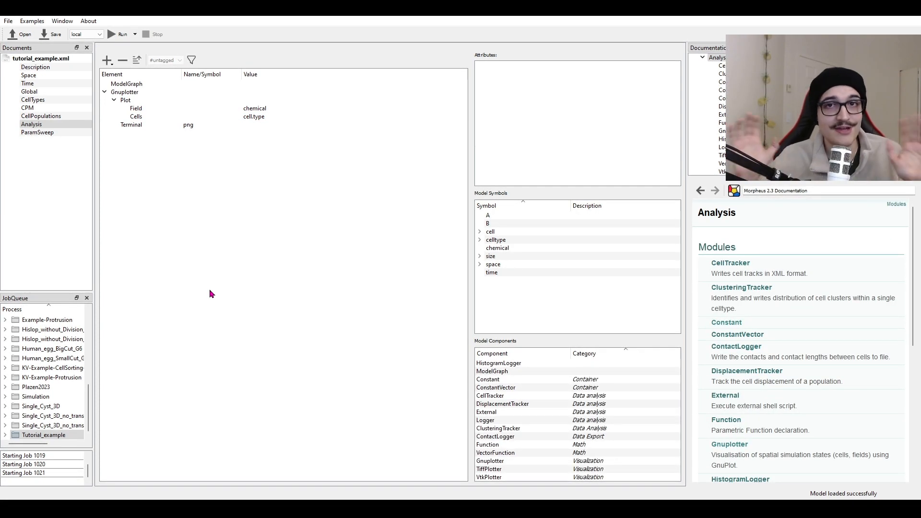
- Run the simulation and view the initial output image plot_00000.png
click(117, 34)
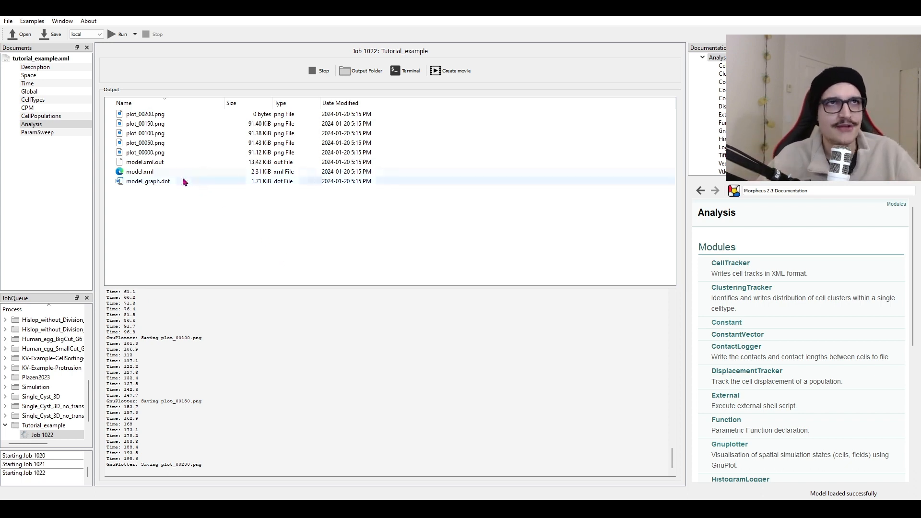
click(158, 164)
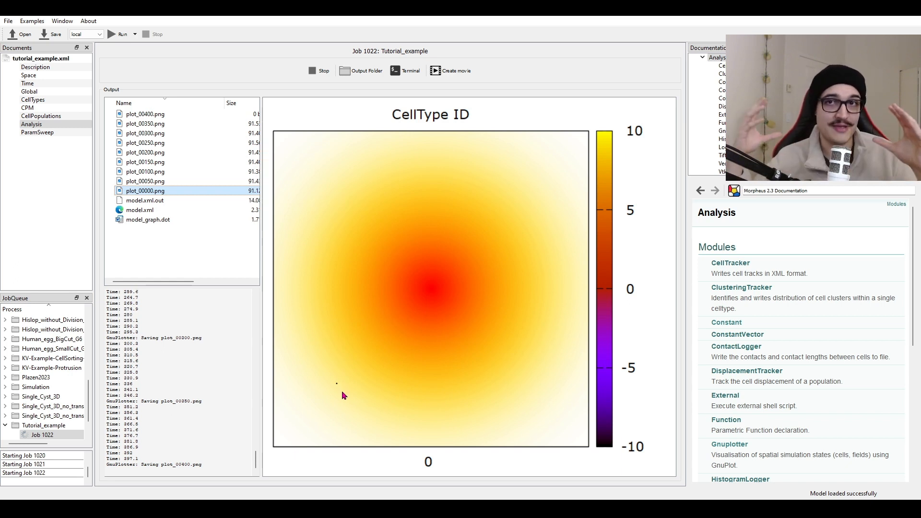
- Step back and forth through the early output plots, from plot_00050.png onward, to examine the cell's shape and movement
key(Up)
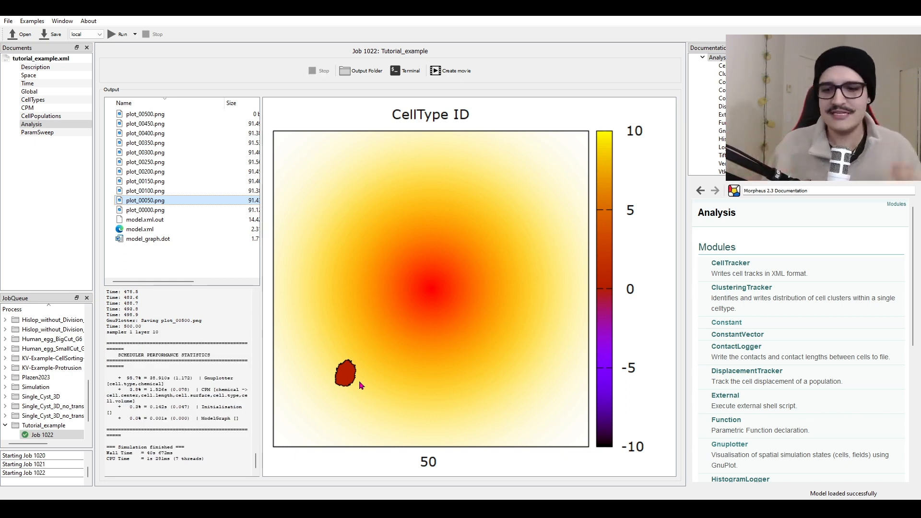
key(Up)
key(Down)
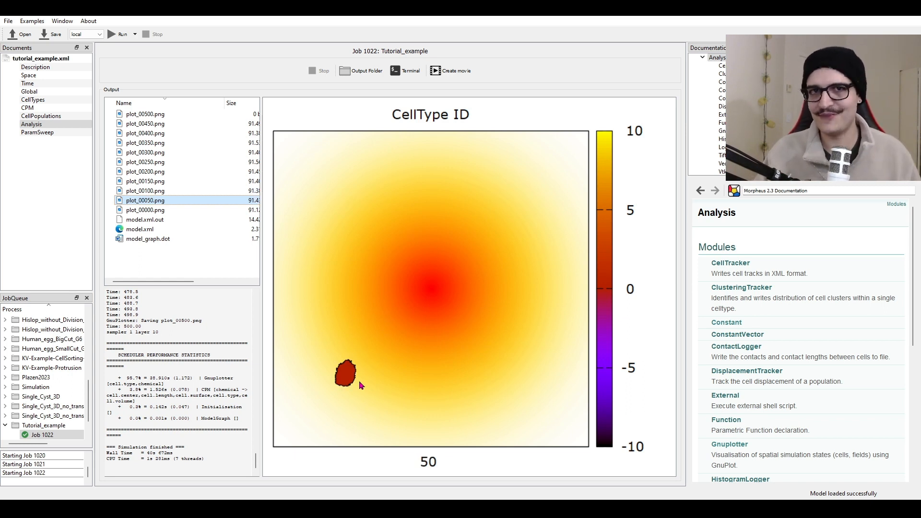
key(Up)
key(Up)
key(Up)
key(Up)
key(Up)
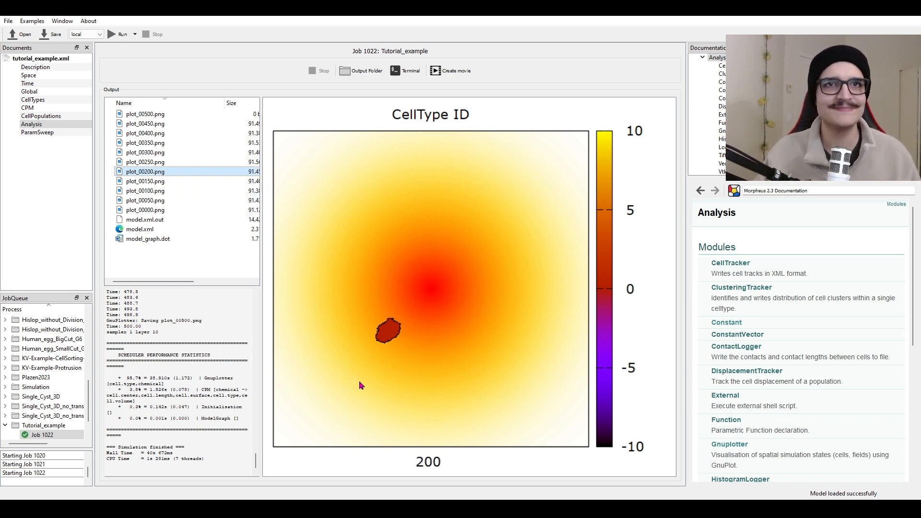
key(Up)
key(Down)
key(Down)
key(Down)
key(Down)
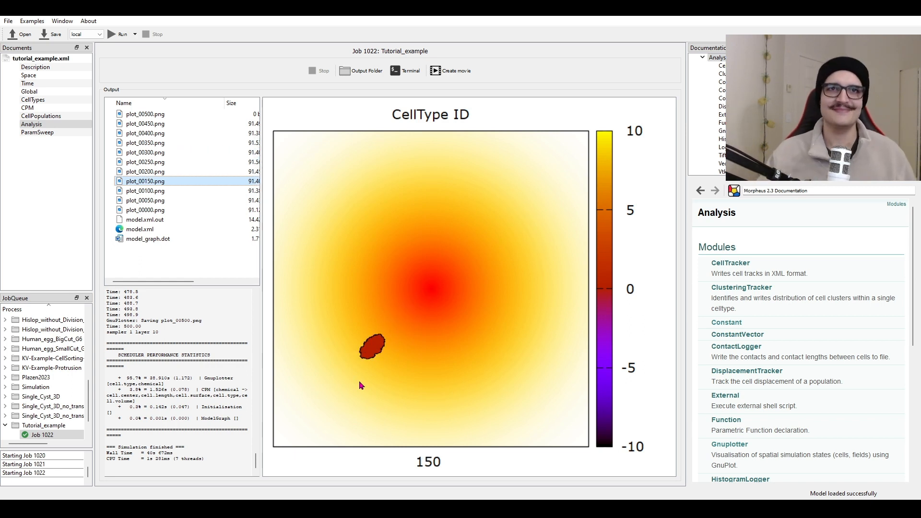
key(Up)
key(Up)
key(Up)
key(Down)
key(Down)
key(Down)
key(Down)
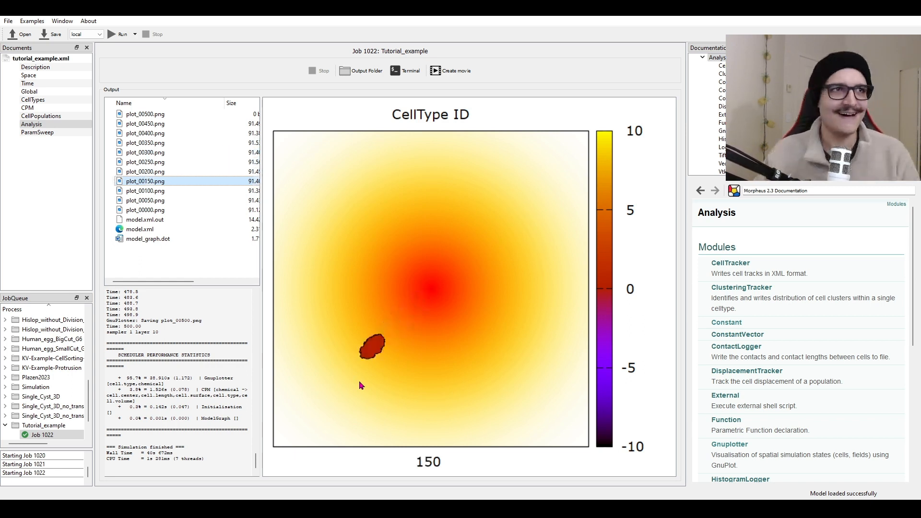
key(Down)
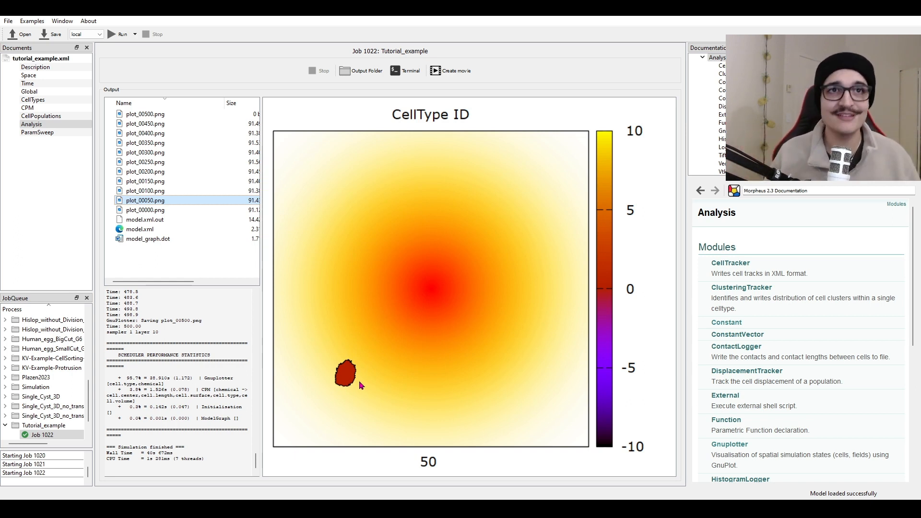
- Advance through the output images from plot_00050.png to plot_00400.png to follow the cell's path across the chemical field
key(Up)
key(Up)
key(Up)
key(Up)
key(Up)
key(Up)
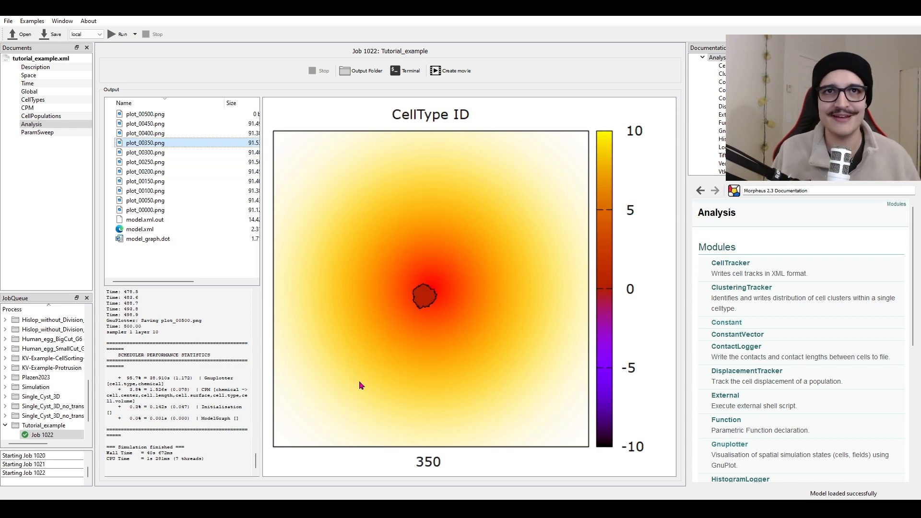
key(Up)
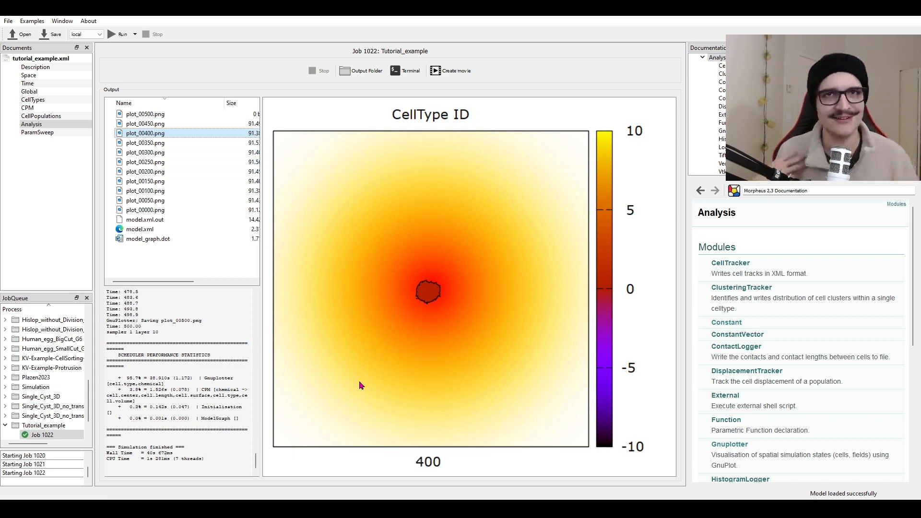
- Go back through the output images to the initial frame, plot_00000.png
key(Down)
key(Down)
key(Down)
key(Down)
key(Down)
key(Down)
key(Down)
key(Down)
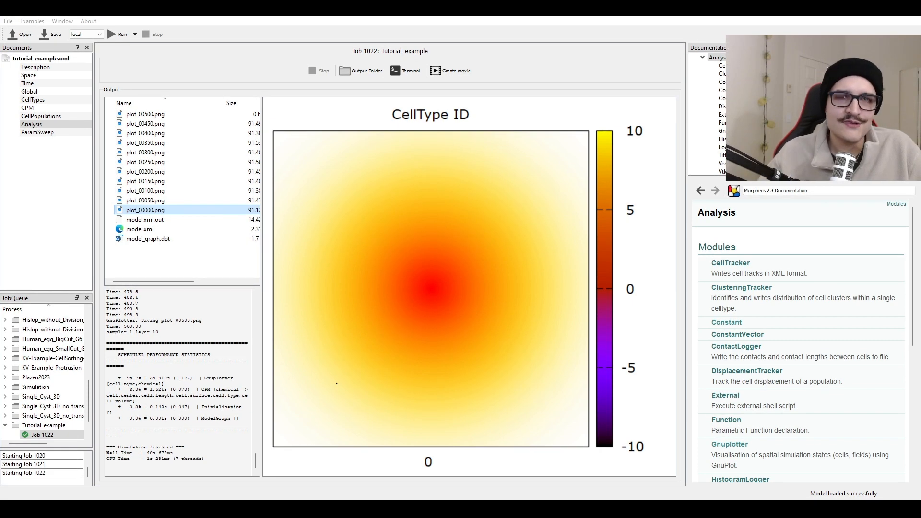
click(199, 211)
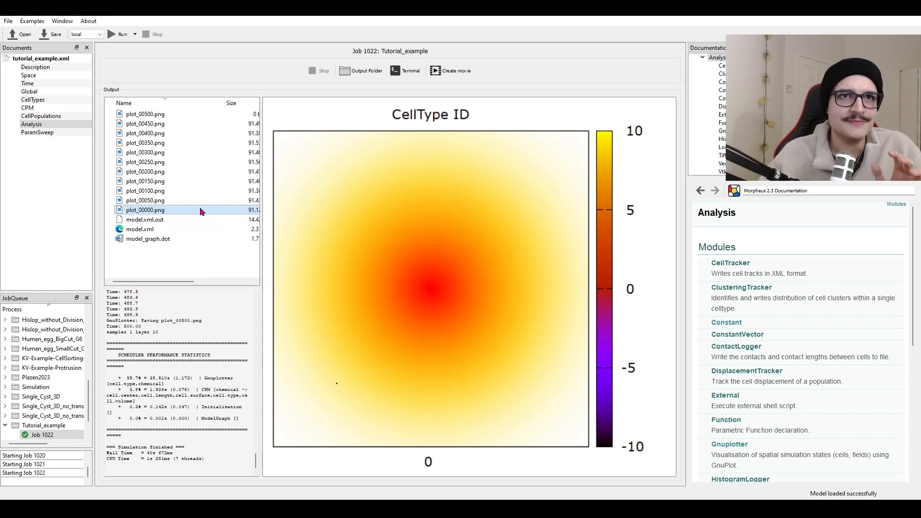
- Replay the simulation output frame by frame from plot_00000.png to plot_00400.png, examining the cell's chemotactic migration
key(Up)
key(Up)
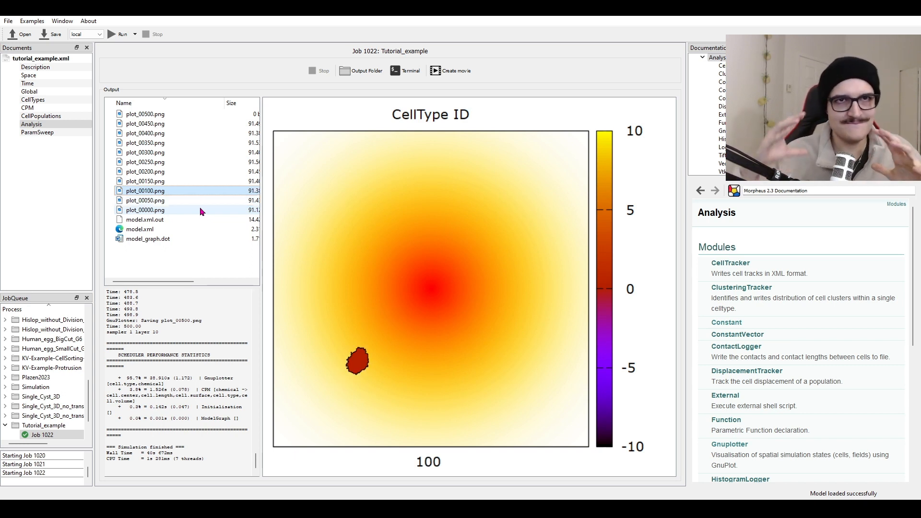
key(Up)
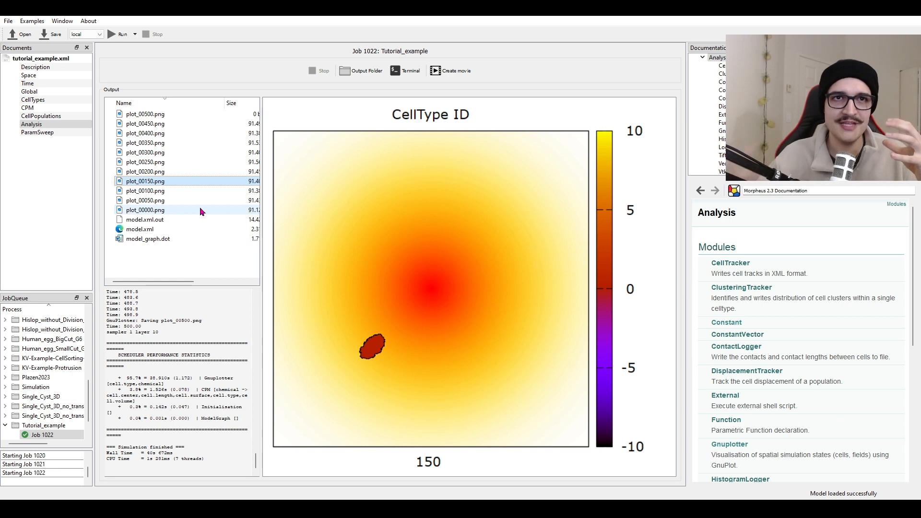
key(Up)
key(Down)
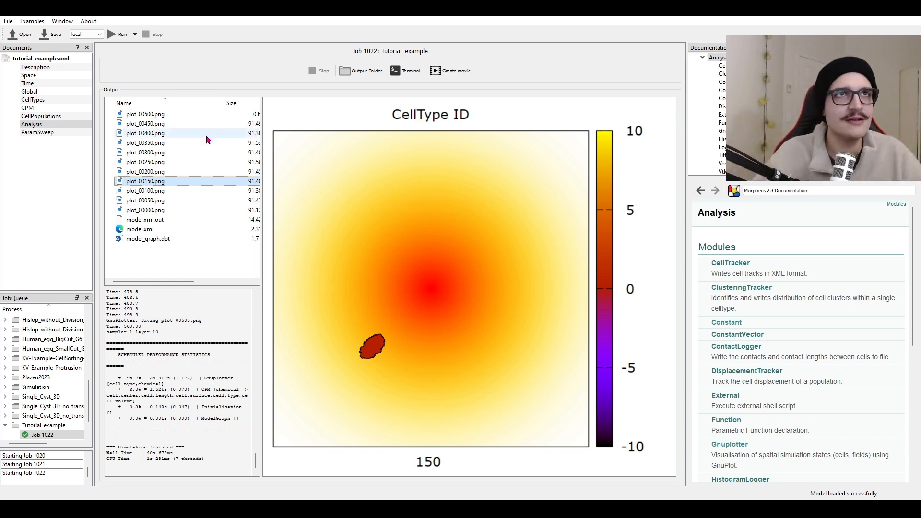
click(174, 170)
key(Up)
key(Up)
key(Up)
key(Up)
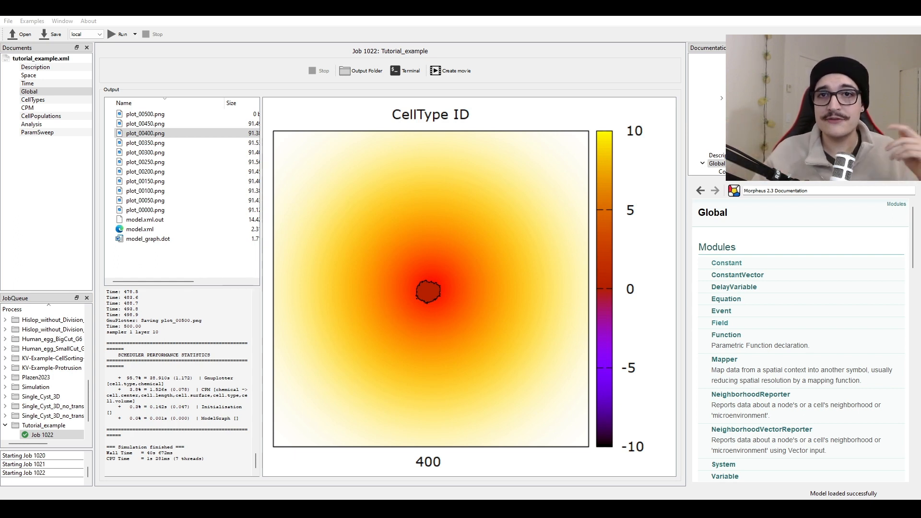
- Review the model's Global, CellTypes and CPM sections in tutorial_example.xml
click(51, 92)
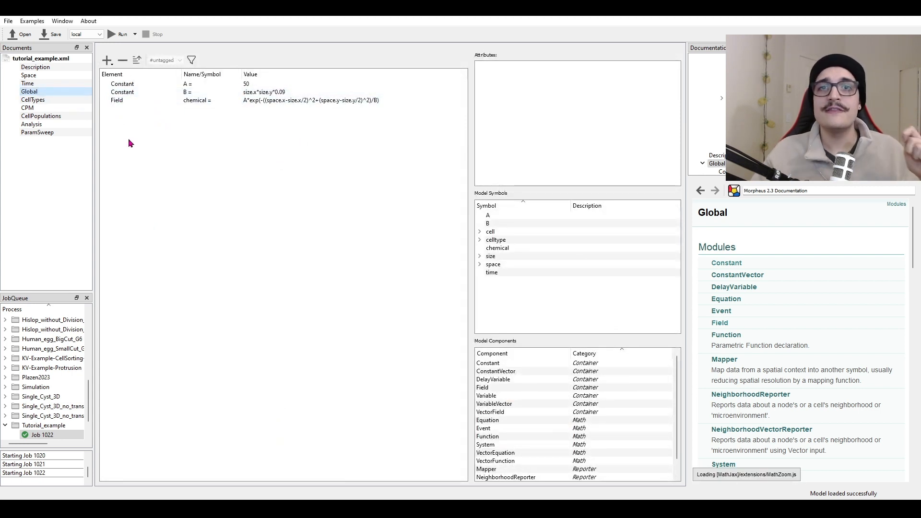
click(40, 101)
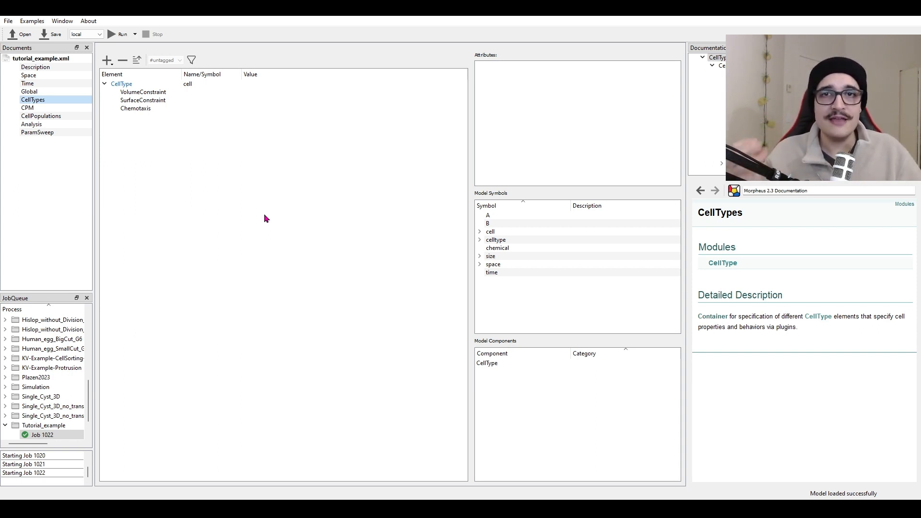
click(53, 110)
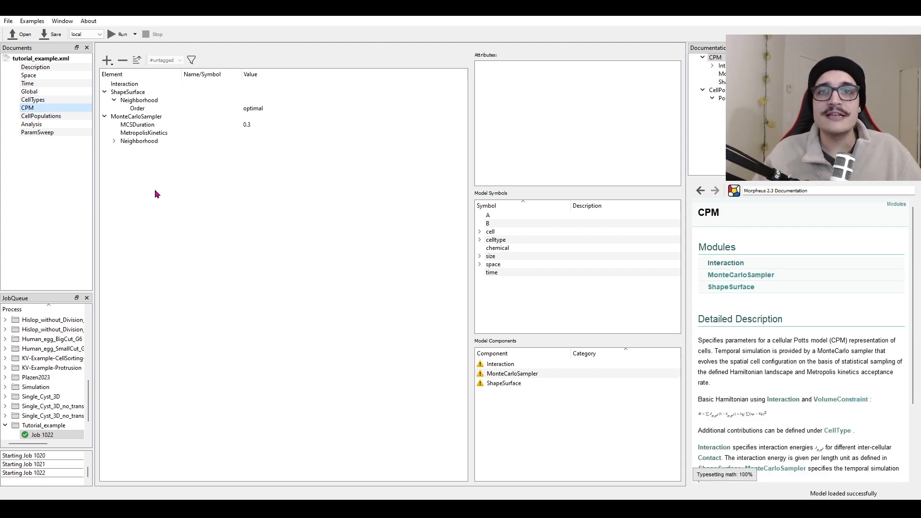